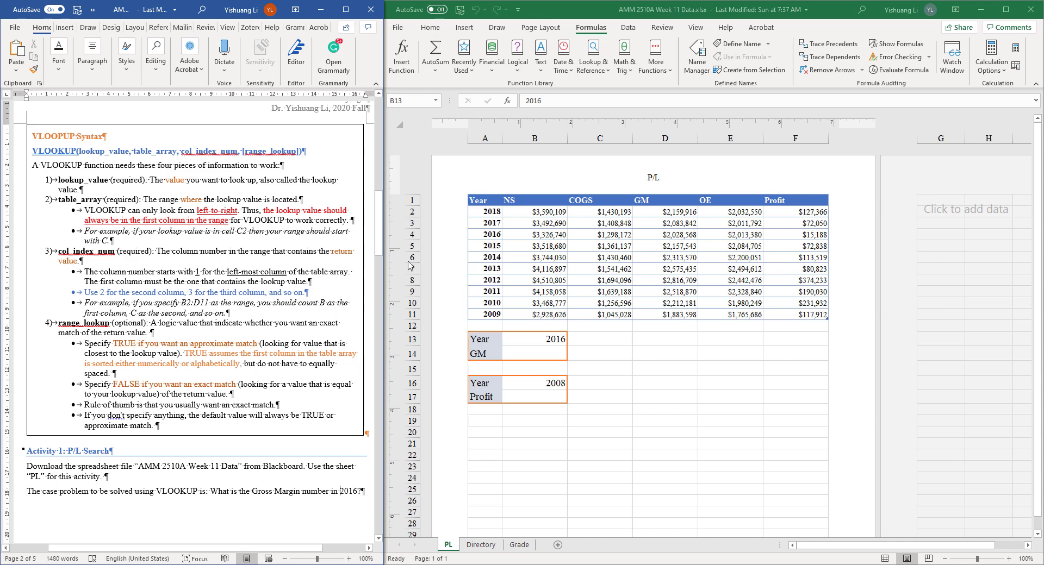
pyautogui.click(584, 357)
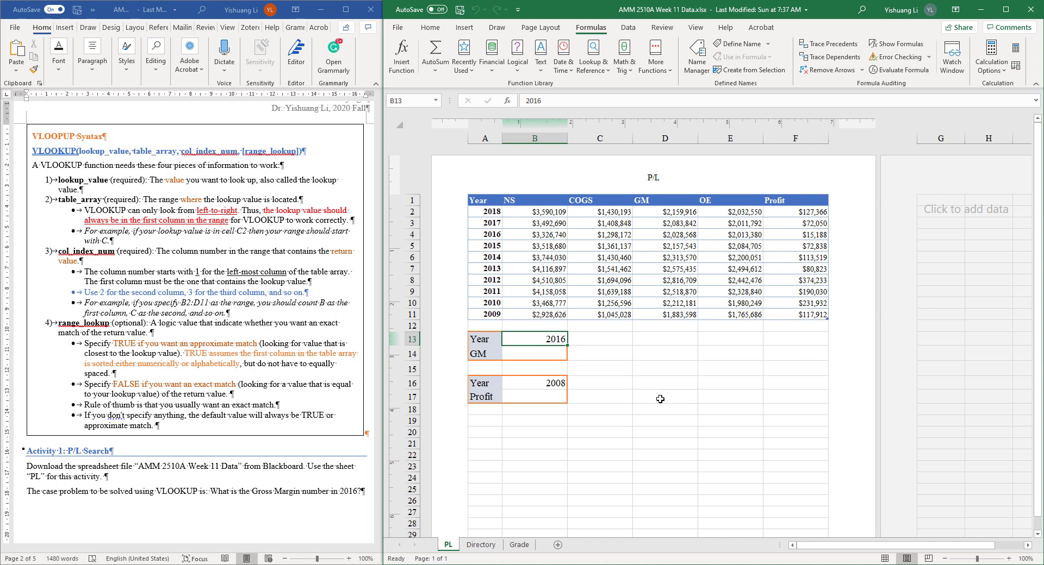
pyautogui.click(646, 384)
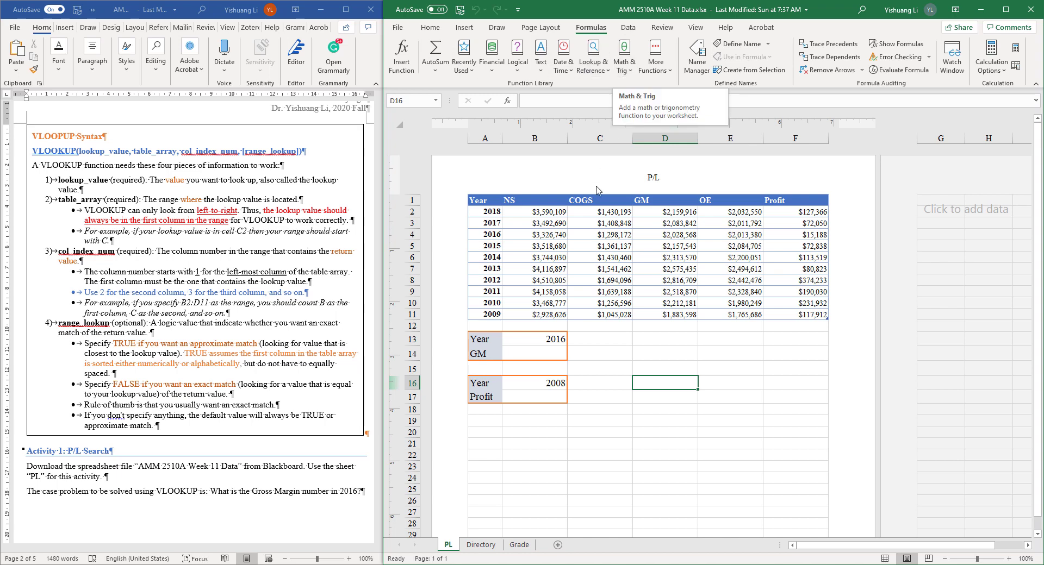
pyautogui.click(554, 353)
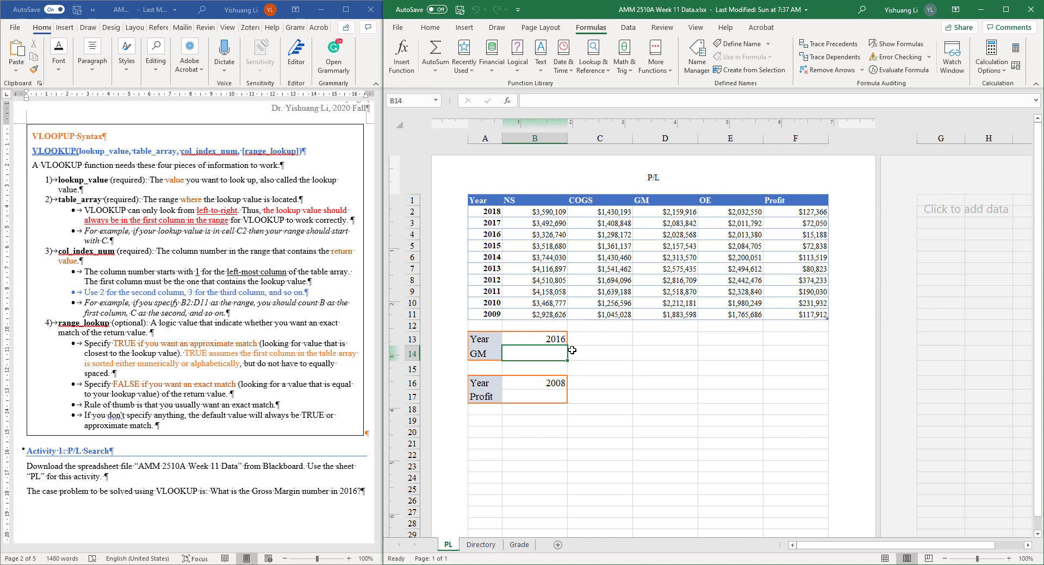
pyautogui.write('=')
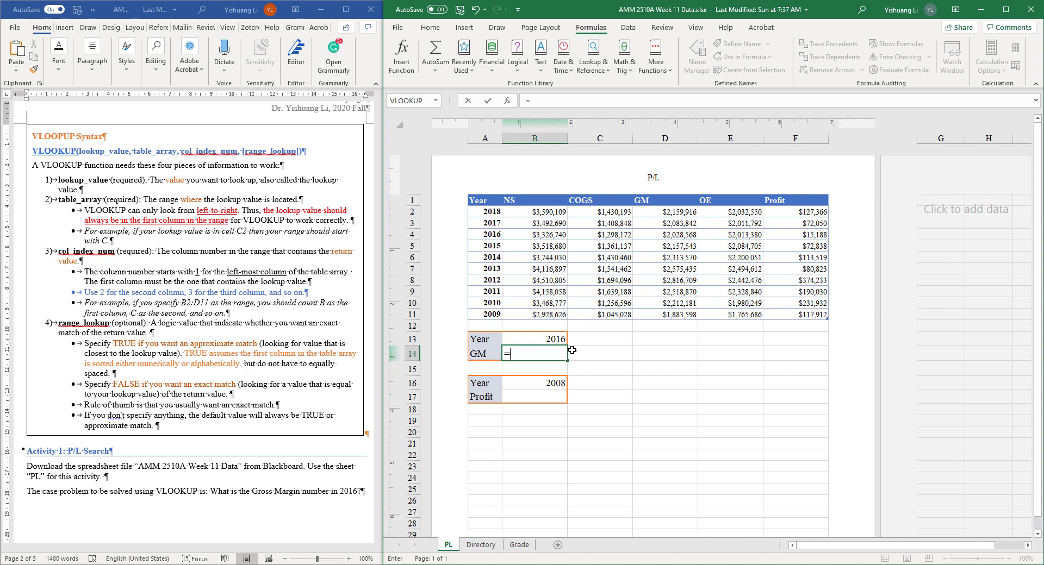
pyautogui.write('vll')
pyautogui.press('BackSpace')
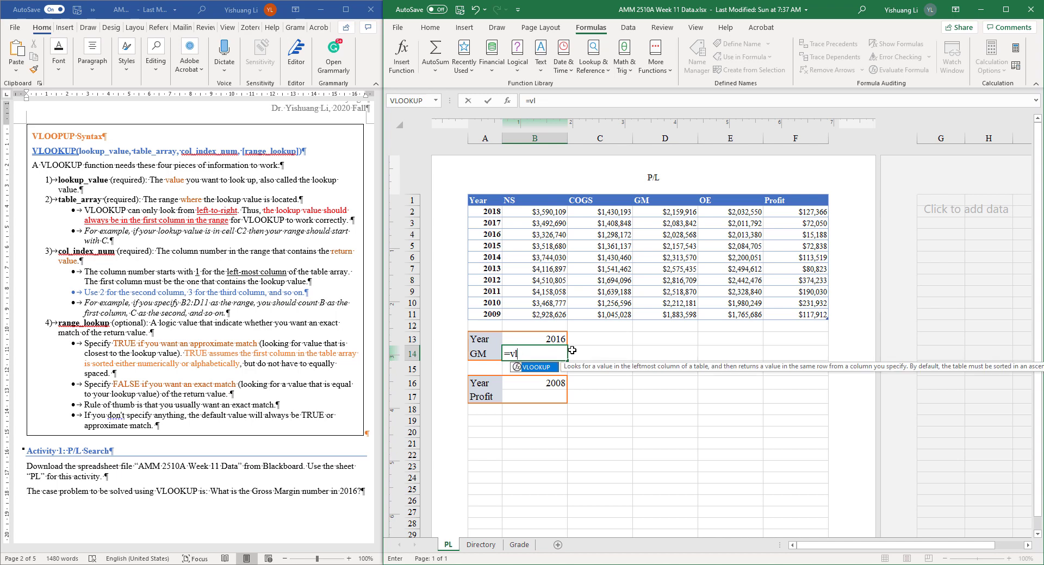
pyautogui.write('0')
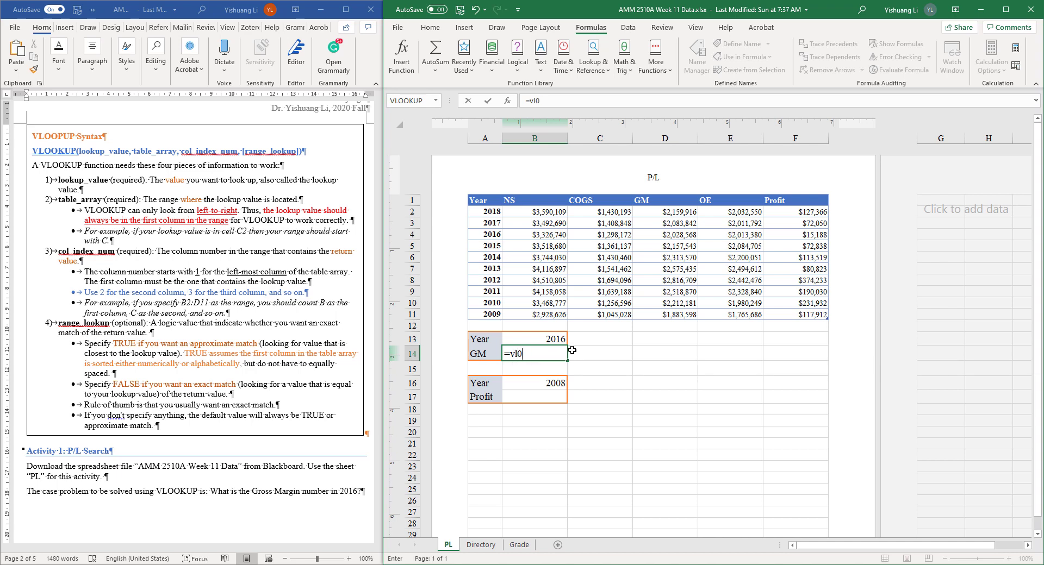
pyautogui.press('BackSpace')
pyautogui.write('ookup')
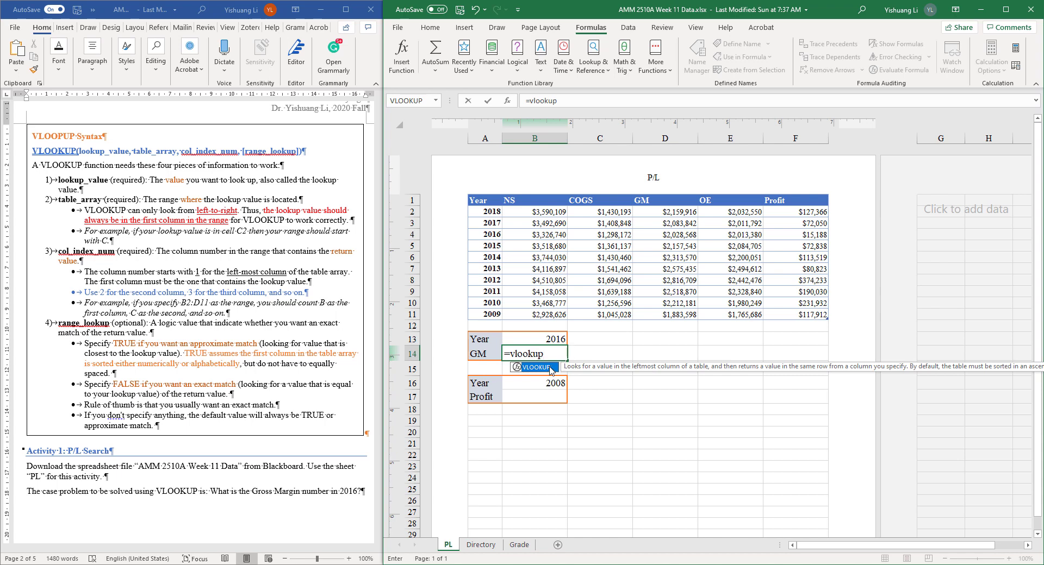
pyautogui.doubleClick(550, 367)
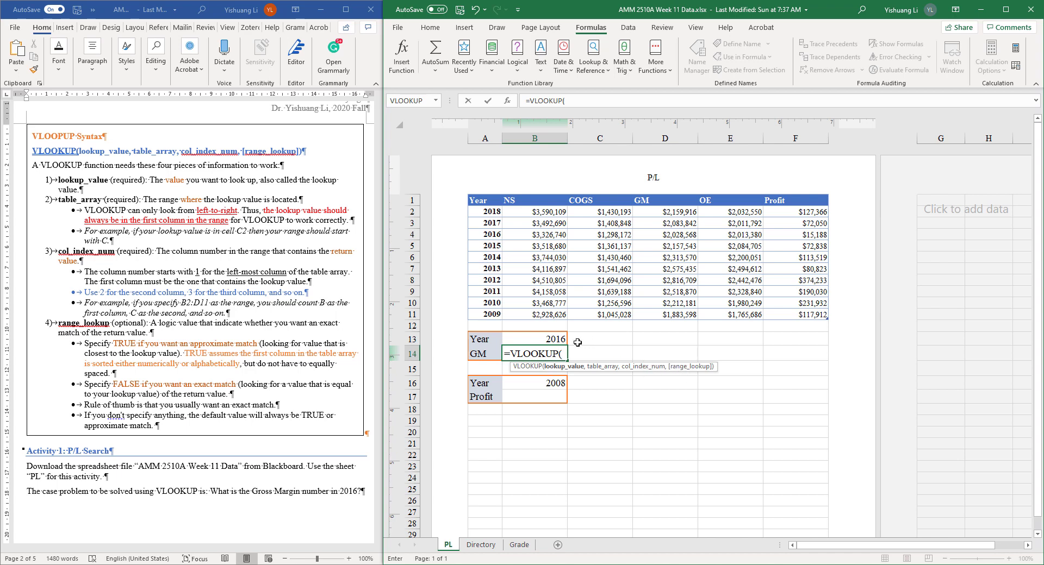
pyautogui.press('BackSpace')
pyautogui.press('BackSpace')
pyautogui.press('BackSpace')
pyautogui.press('BackSpace')
pyautogui.press('BackSpace')
pyautogui.press('BackSpace')
pyautogui.press('BackSpace')
pyautogui.press('BackSpace')
pyautogui.press('BackSpace')
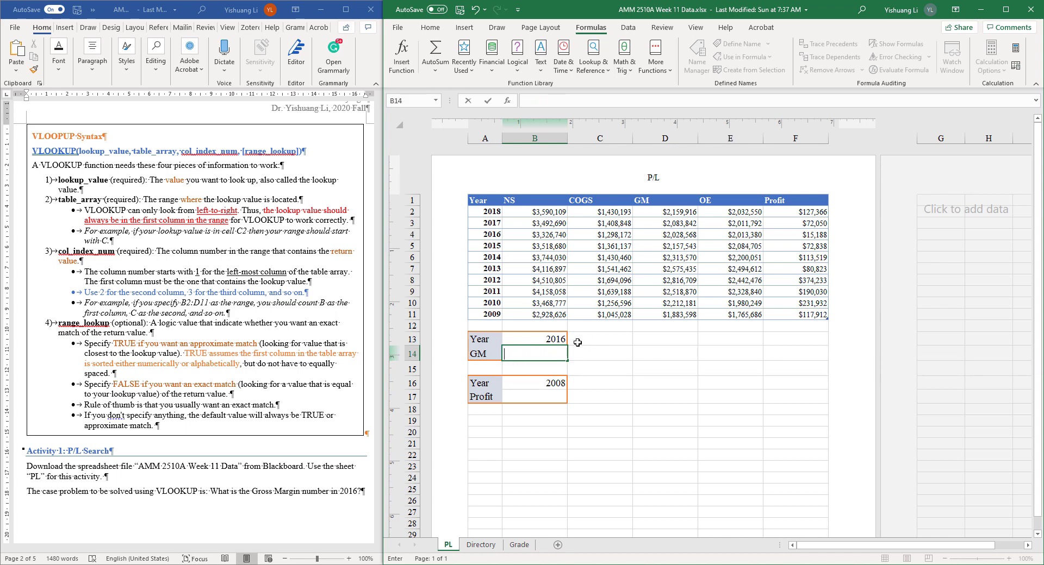
pyautogui.press('Escape')
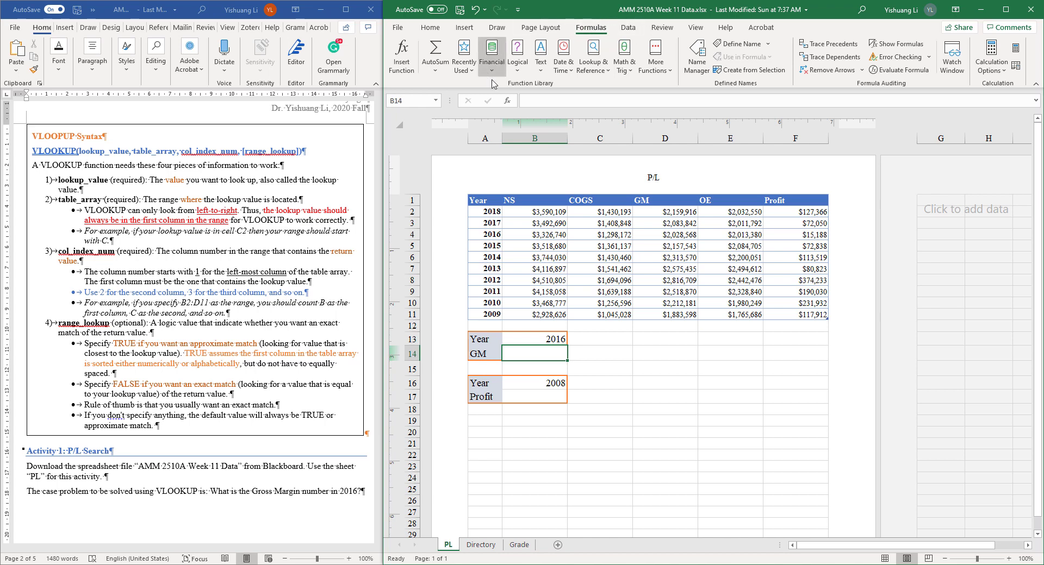
# Insert the VLOOKUP function in cell B14 and move its arguments dialog clear of the P/L table and lookup cells.
pyautogui.click(596, 69)
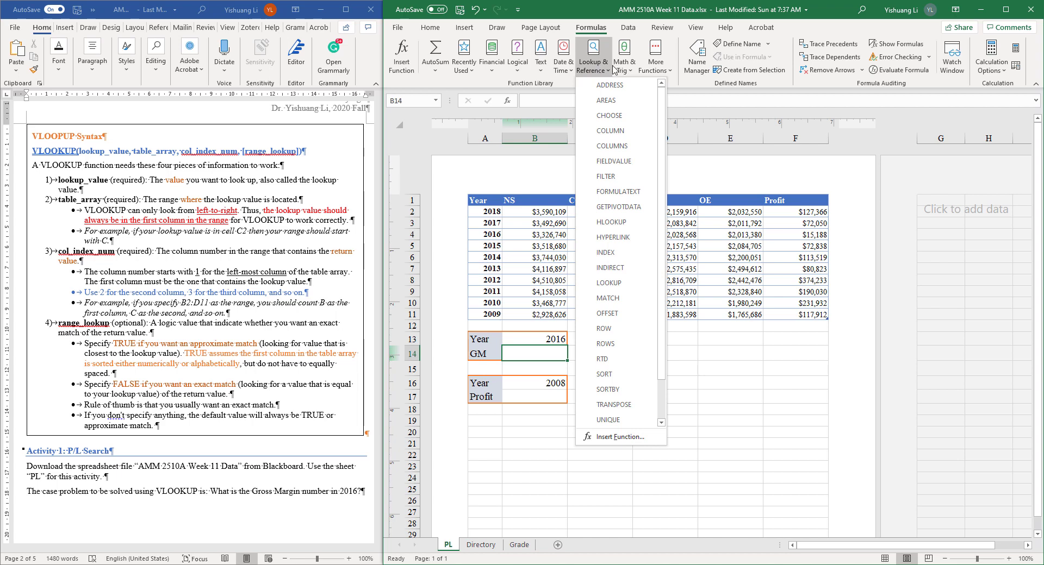
pyautogui.scroll(-3, 626, 239)
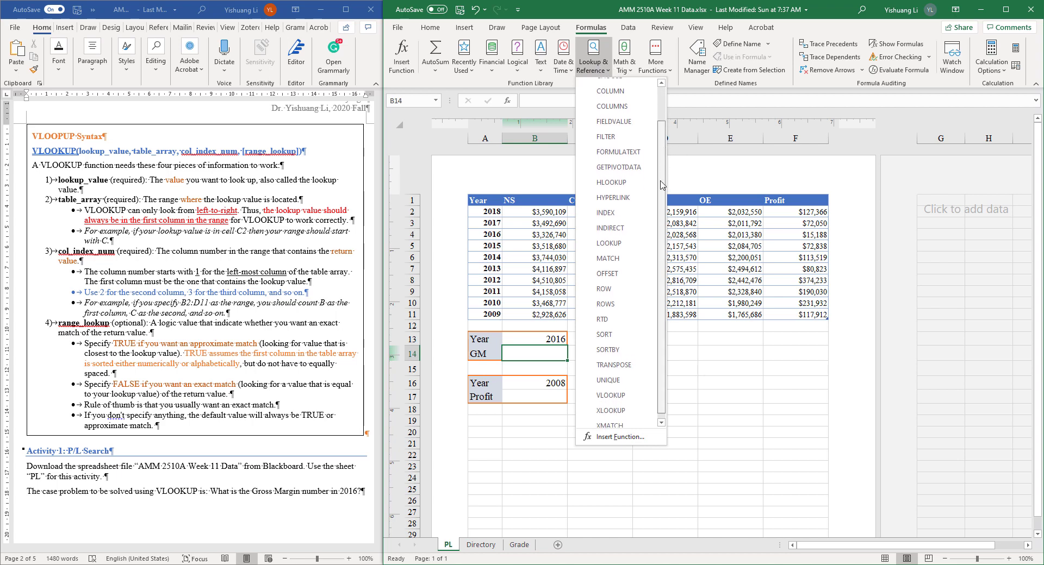
pyautogui.click(609, 390)
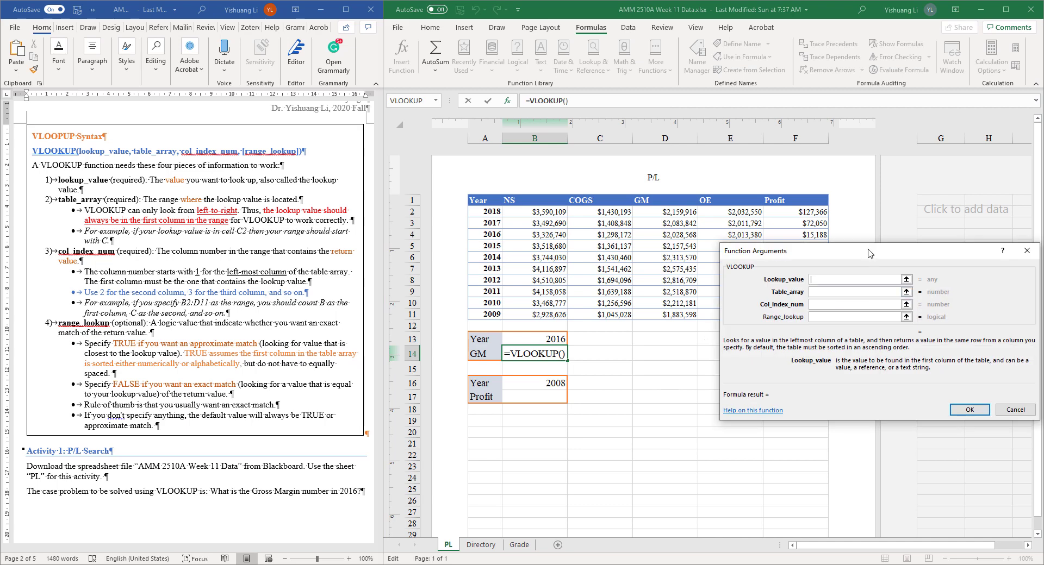
pyautogui.moveTo(783, 251); pyautogui.dragTo(655, 319)
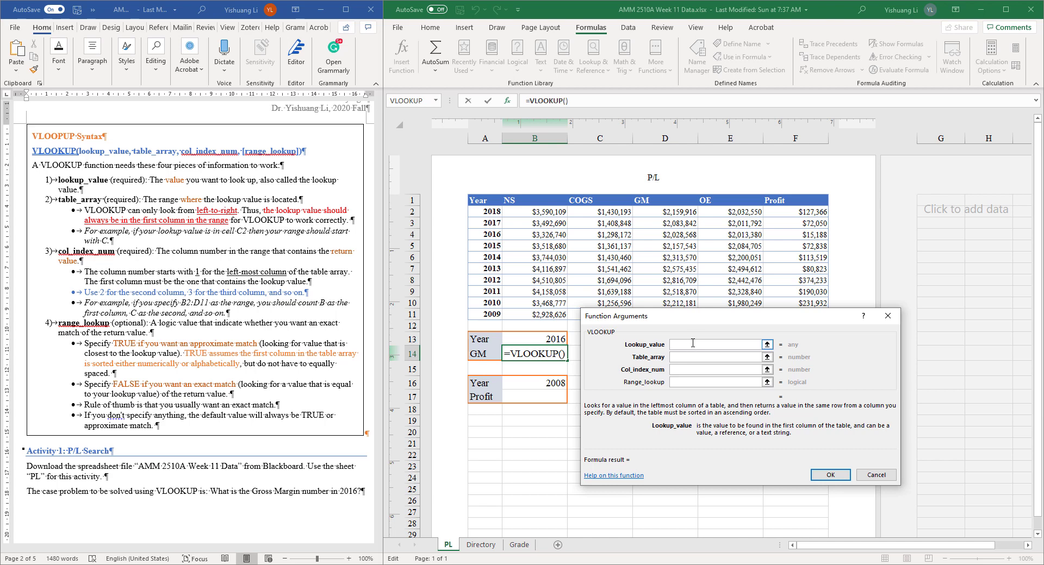
pyautogui.moveTo(723, 320); pyautogui.dragTo(714, 342)
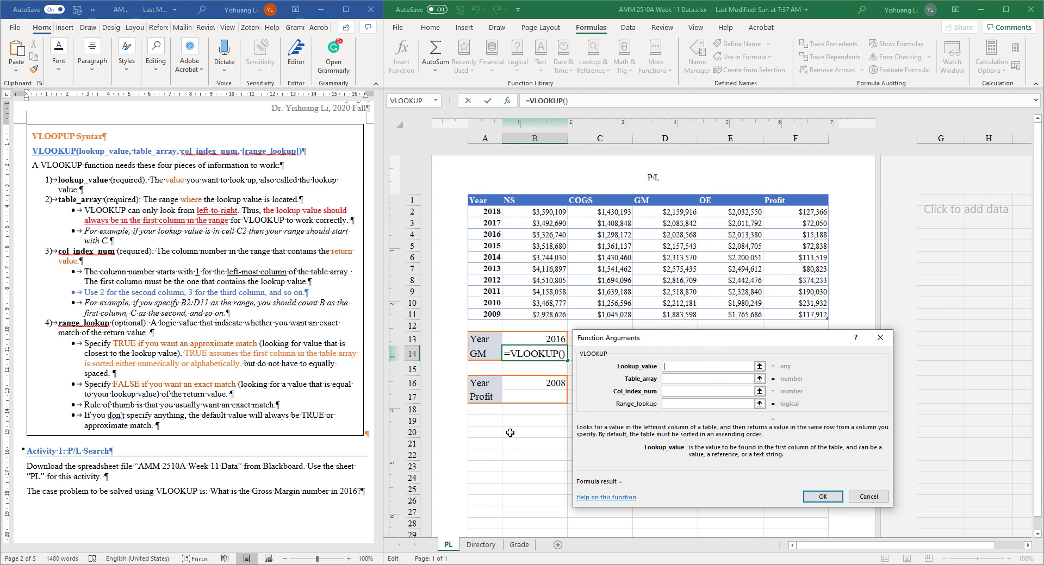
pyautogui.moveTo(650, 343); pyautogui.dragTo(650, 341)
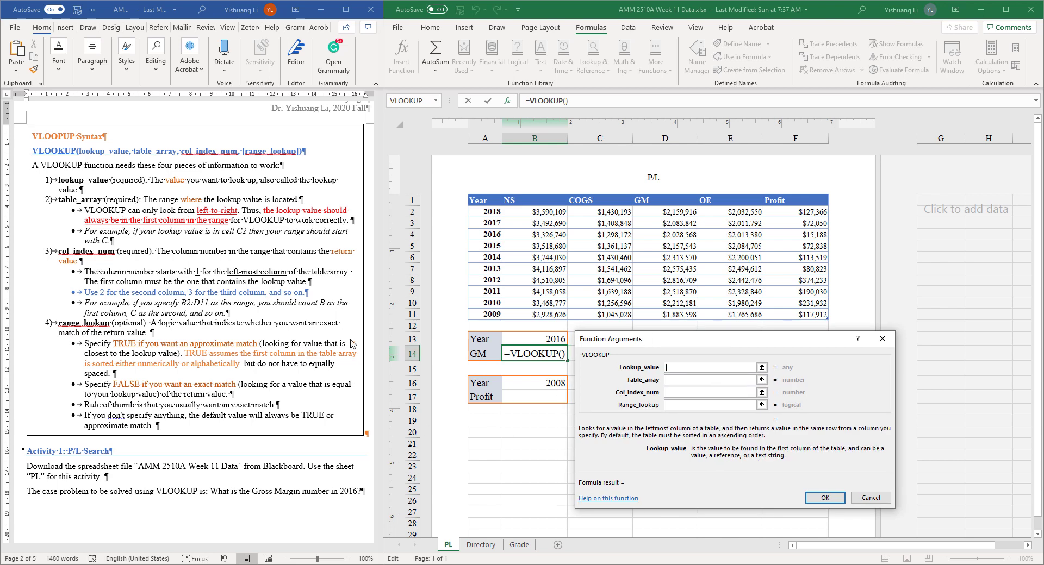
# Switch to Word to view the handout's explanation of the four VLOOKUP arguments, and reposition the Function Arguments dialog back in Excel.
pyautogui.click(351, 343)
pyautogui.moveTo(381, 189); pyautogui.dragTo(388, 316)
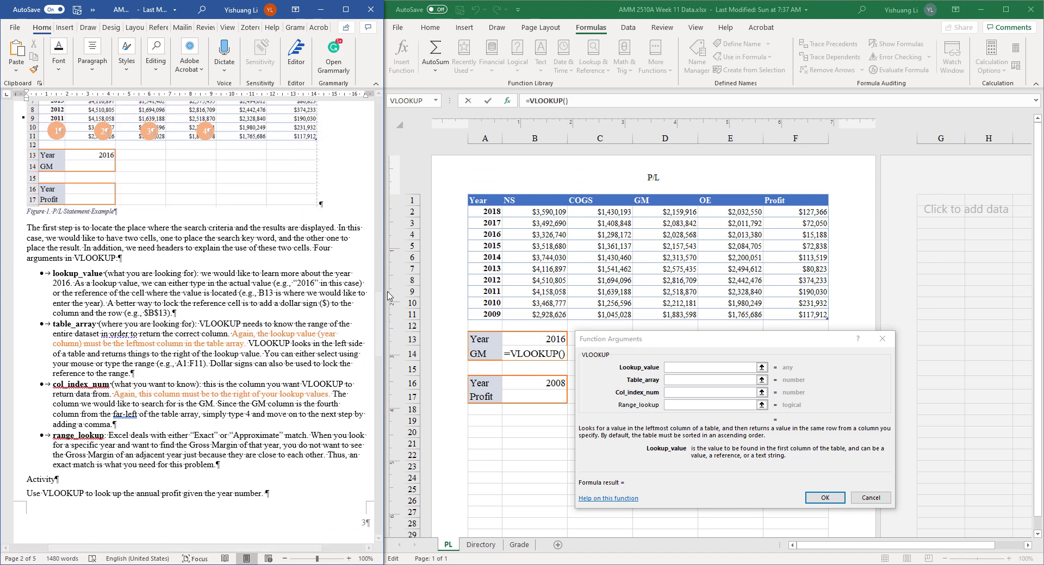
pyautogui.moveTo(639, 339); pyautogui.dragTo(719, 336)
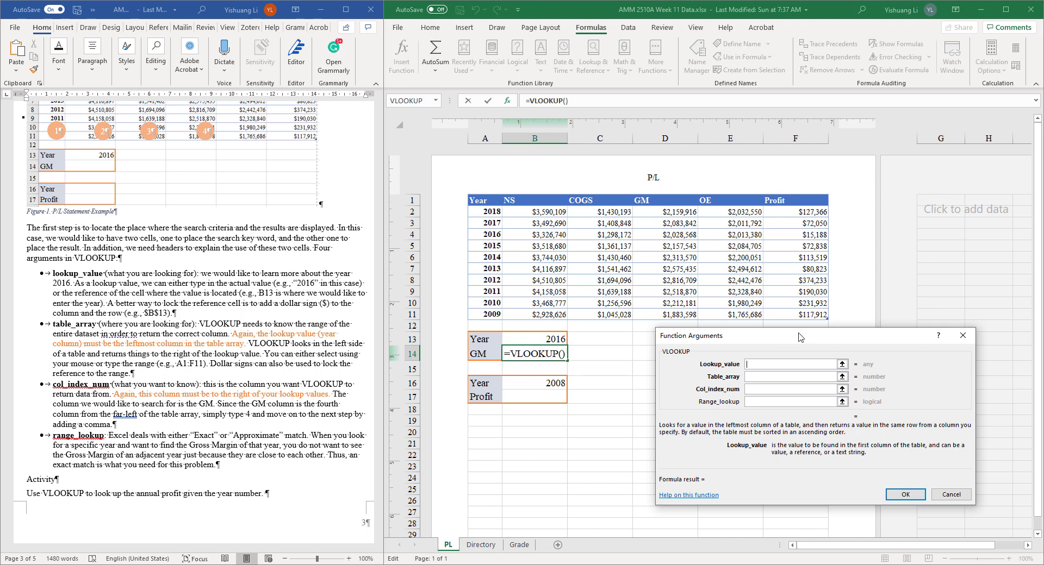
pyautogui.moveTo(800, 335); pyautogui.dragTo(773, 333)
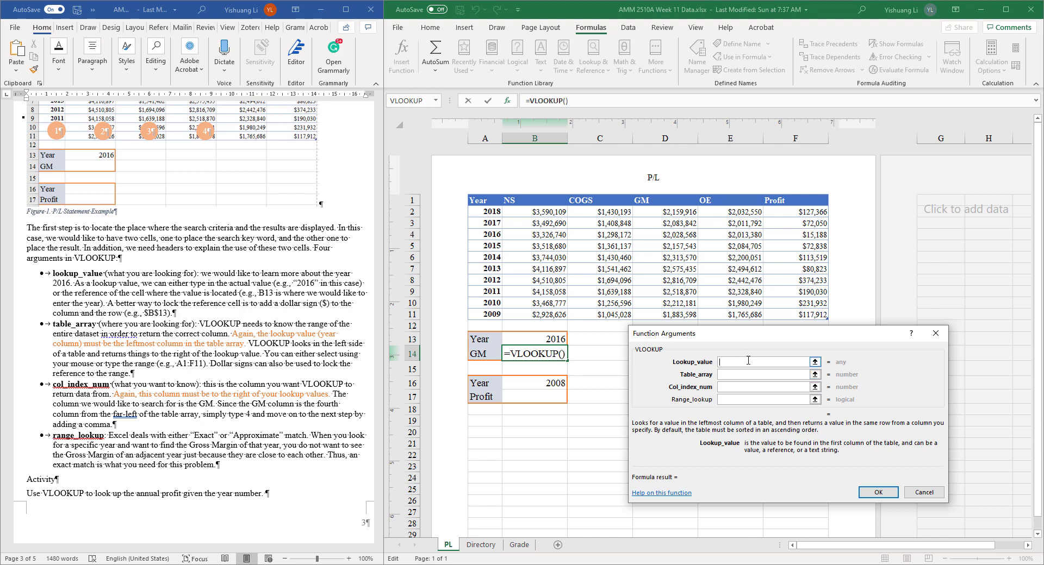
pyautogui.write('01')
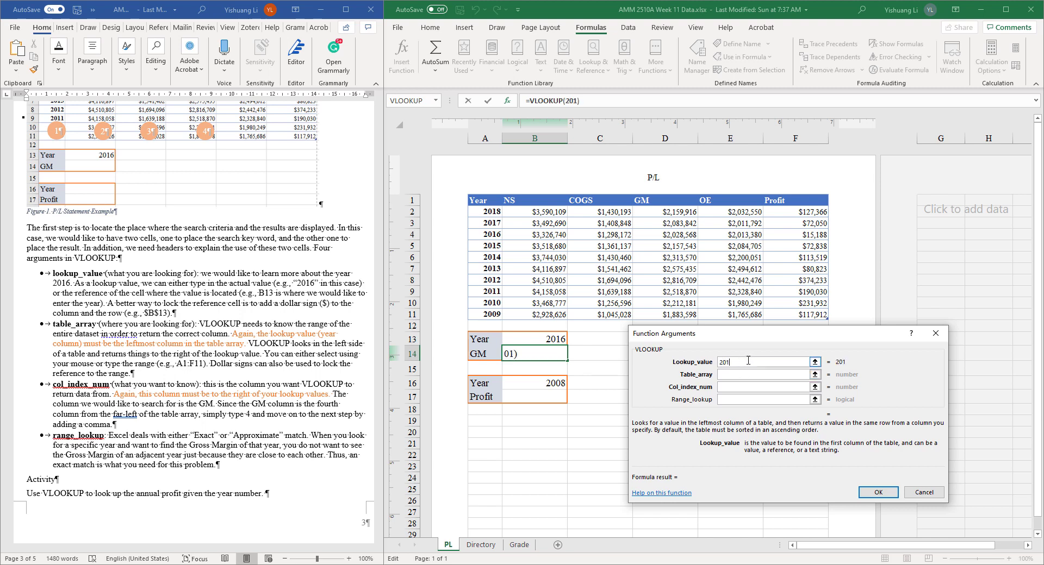
pyautogui.write('6')
pyautogui.press('BackSpace')
pyautogui.press('BackSpace')
pyautogui.press('BackSpace')
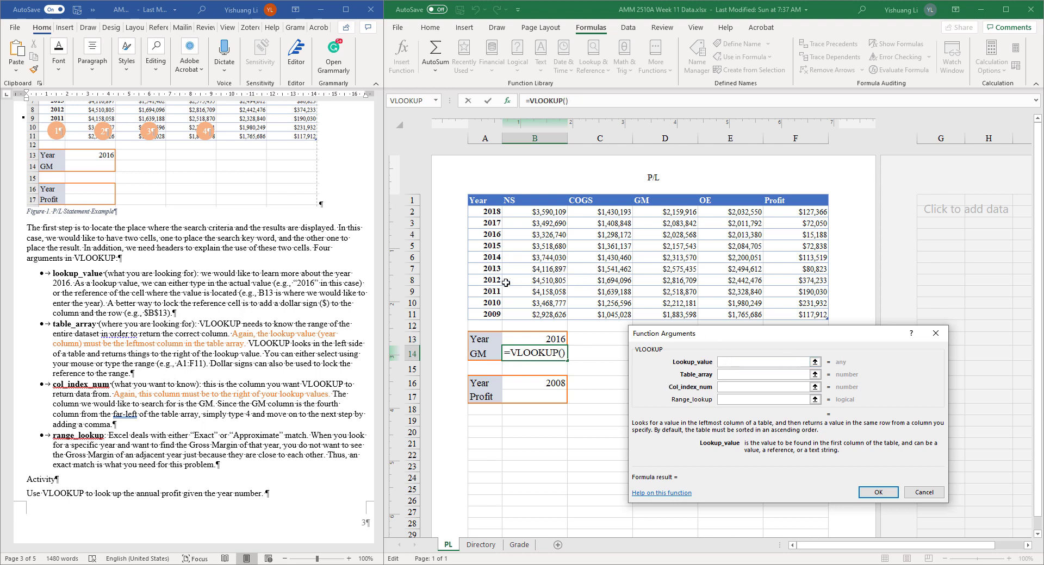
# Set the VLOOKUP lookup value to cell B13 and the table array to the P/L data rows A2:F11.
pyautogui.click(535, 340)
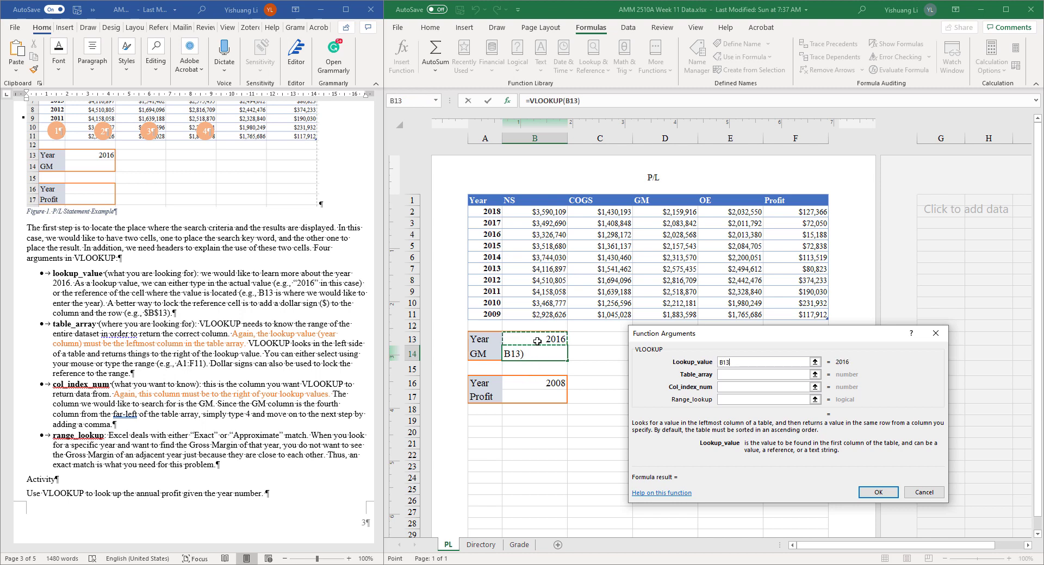
pyautogui.click(733, 375)
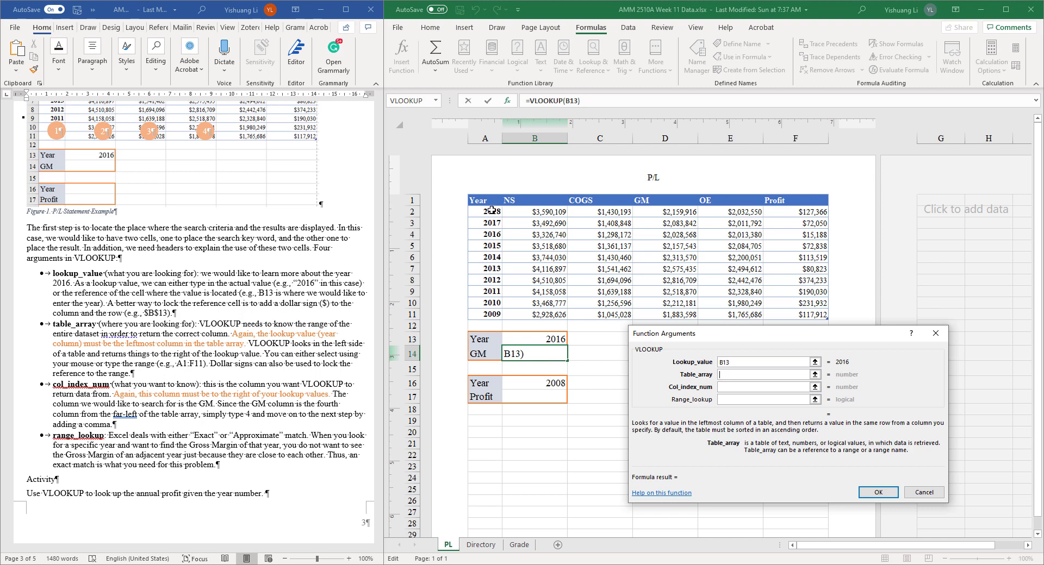
pyautogui.moveTo(489, 212); pyautogui.dragTo(778, 314)
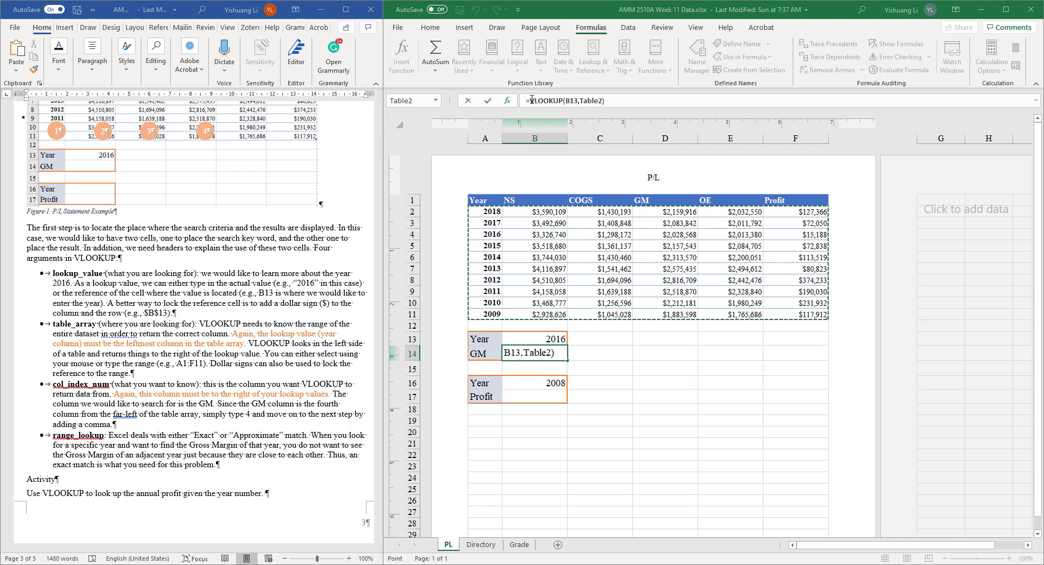
pyautogui.click(605, 103)
pyautogui.click(724, 382)
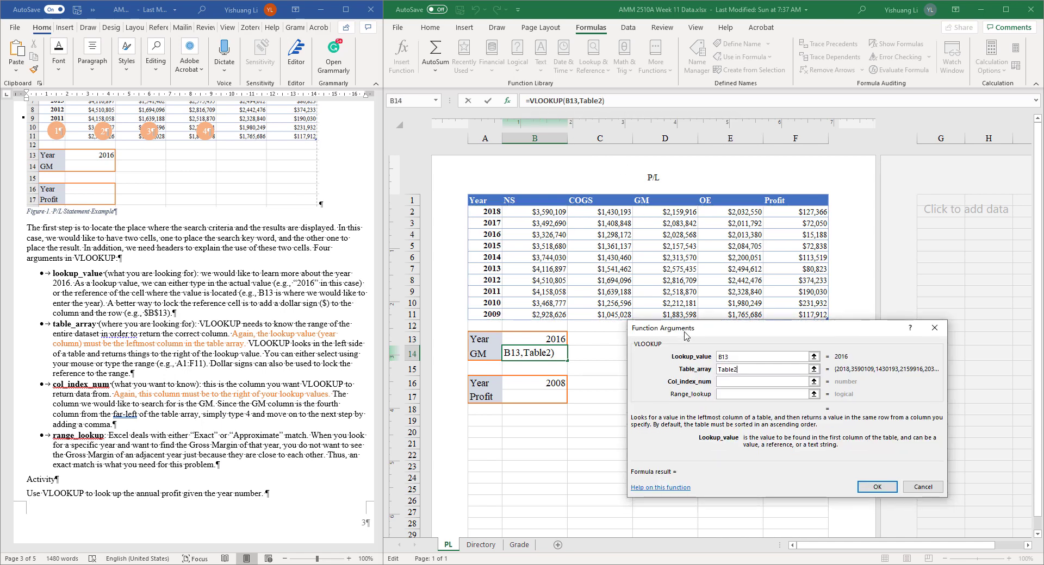
# Set the VLOOKUP column index number to 4 and the range lookup to false for an exact match.
pyautogui.click(733, 384)
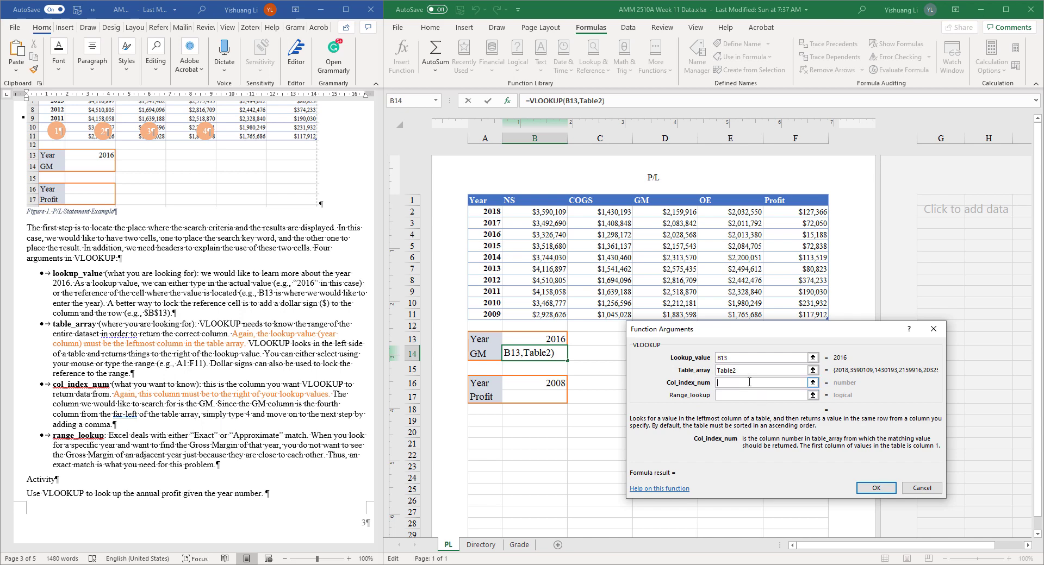
pyautogui.click(745, 385)
pyautogui.write('4')
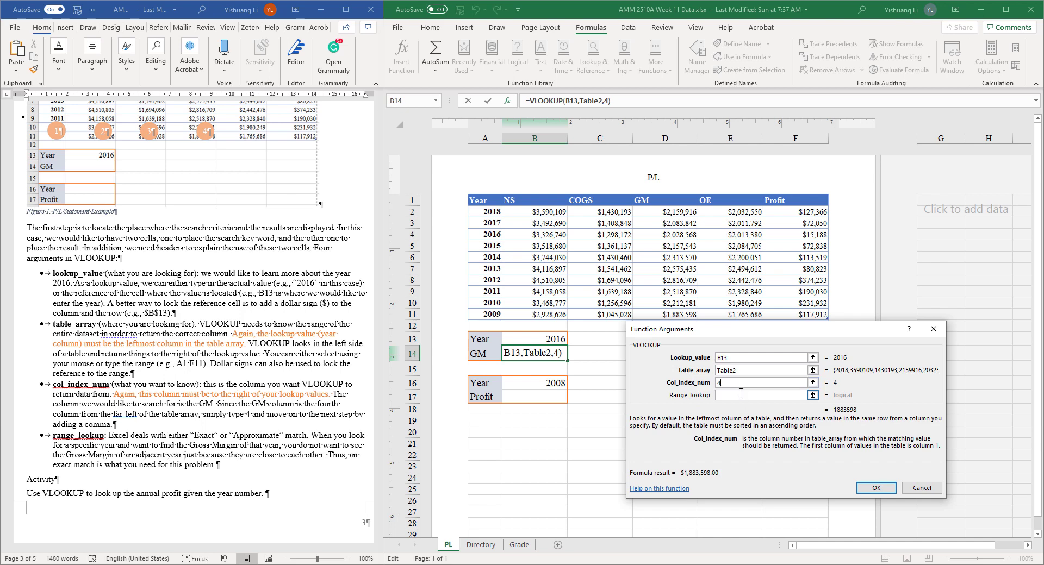
pyautogui.click(740, 395)
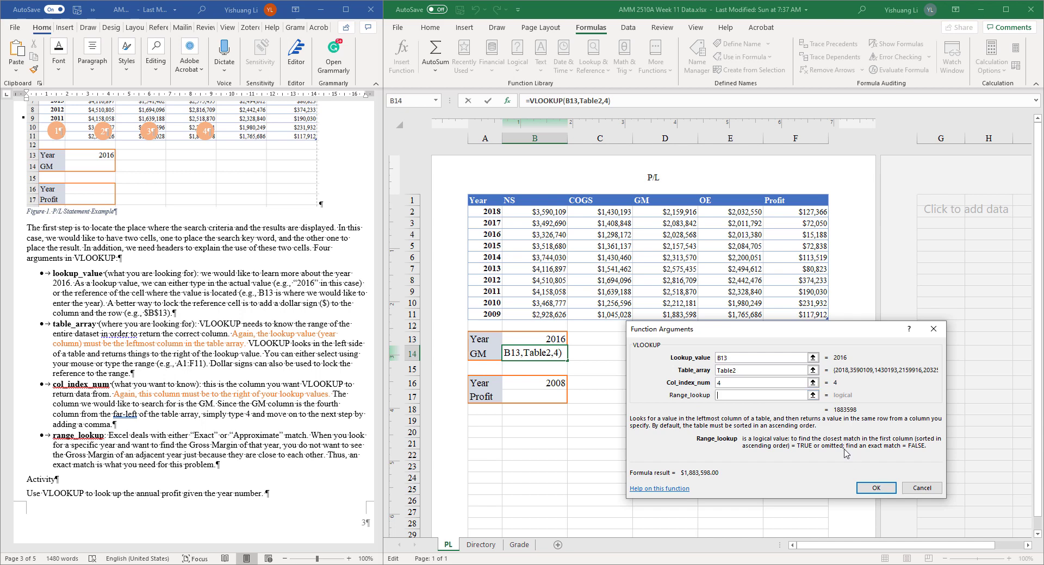
pyautogui.write('f')
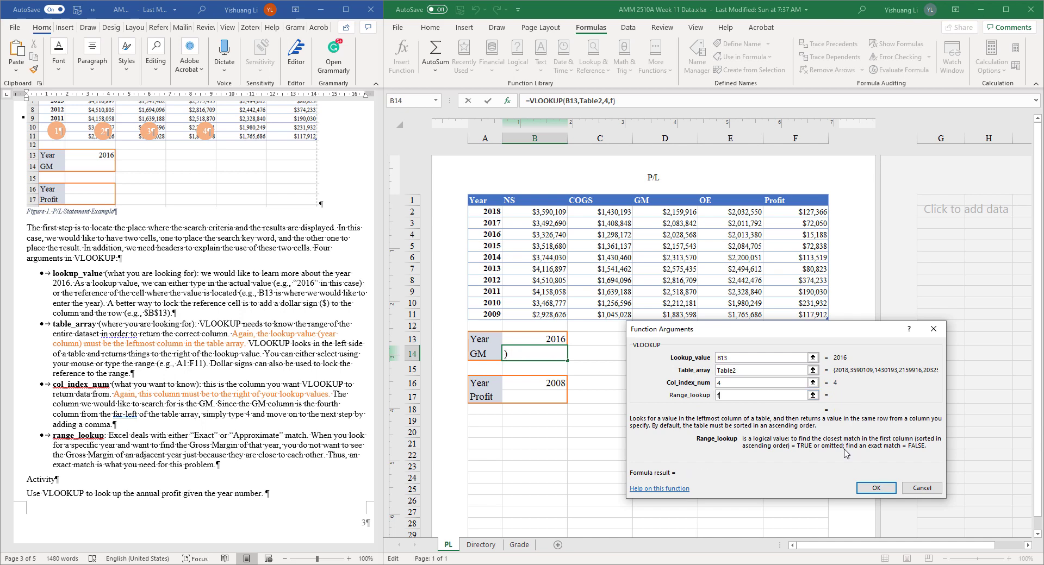
pyautogui.write('alse')
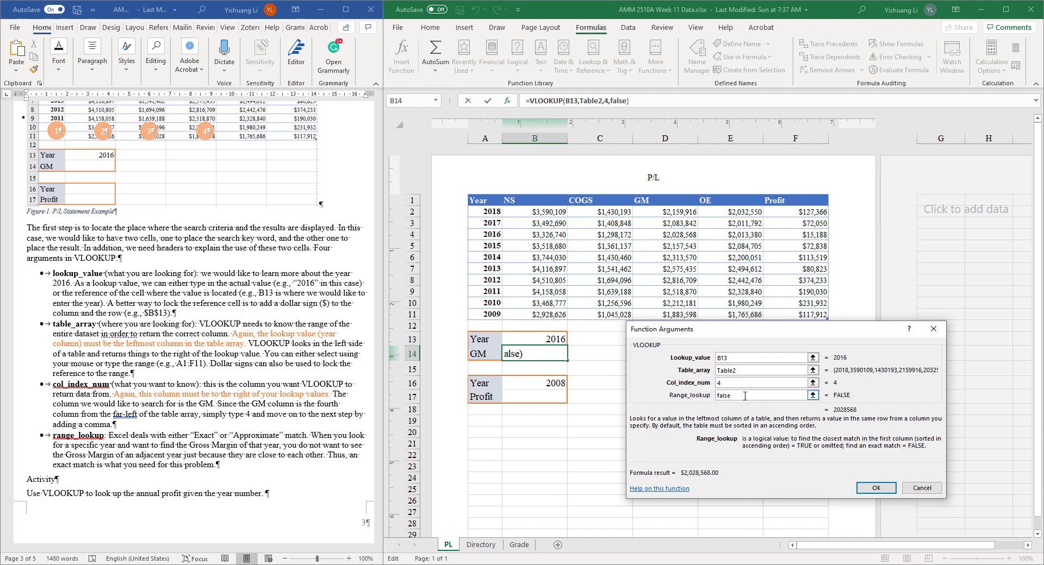
# Try true as the range lookup argument to preview the approximate-match result.
pyautogui.moveTo(734, 396); pyautogui.dragTo(701, 398)
pyautogui.write('tr')
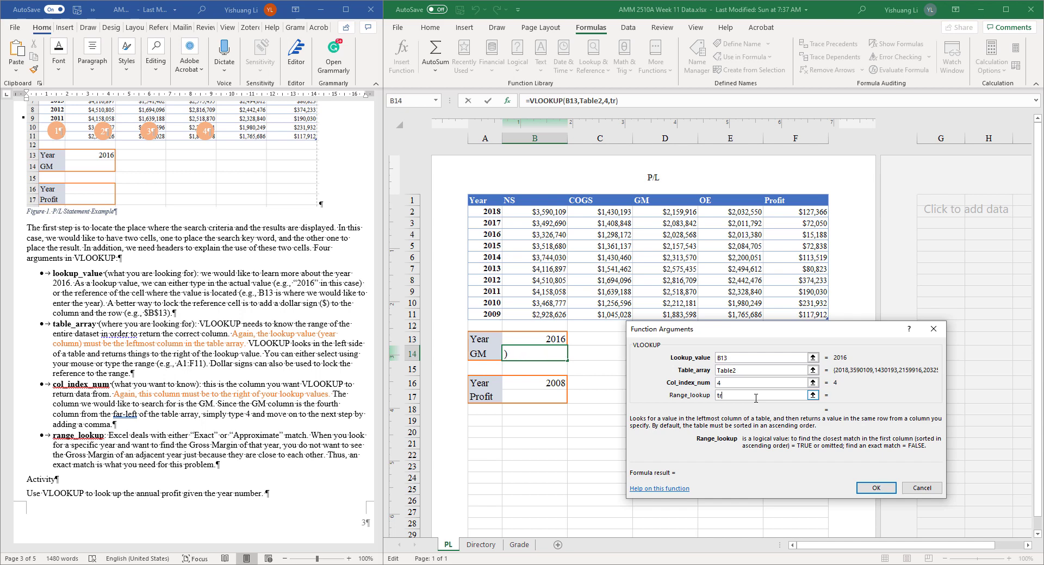
pyautogui.write('ue')
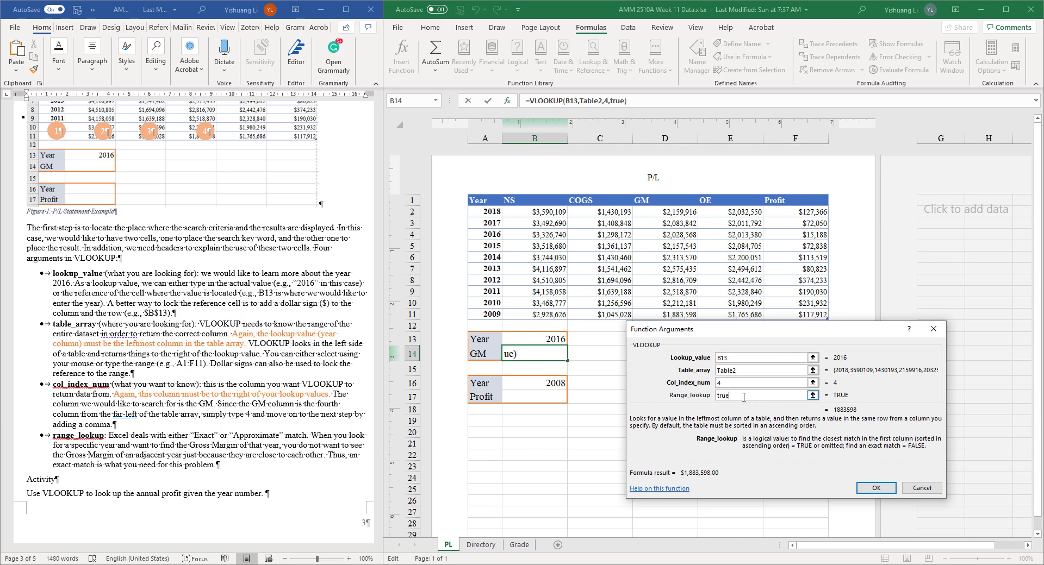
# Set the range lookup argument back to false and complete the VLOOKUP formula in B14.
pyautogui.moveTo(740, 396); pyautogui.dragTo(706, 395)
pyautogui.write('false')
pyautogui.click(876, 487)
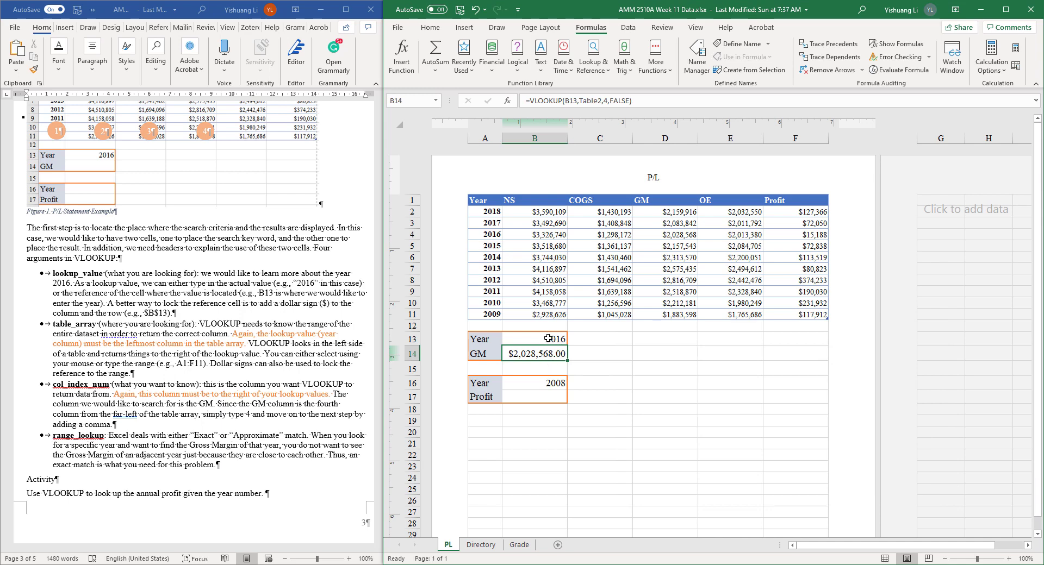
# Examine the year in cell B13 and the VLOOKUP formula and gross margin result in B14.
pyautogui.click(549, 339)
pyautogui.click(553, 341)
pyautogui.click(553, 355)
pyautogui.click(553, 342)
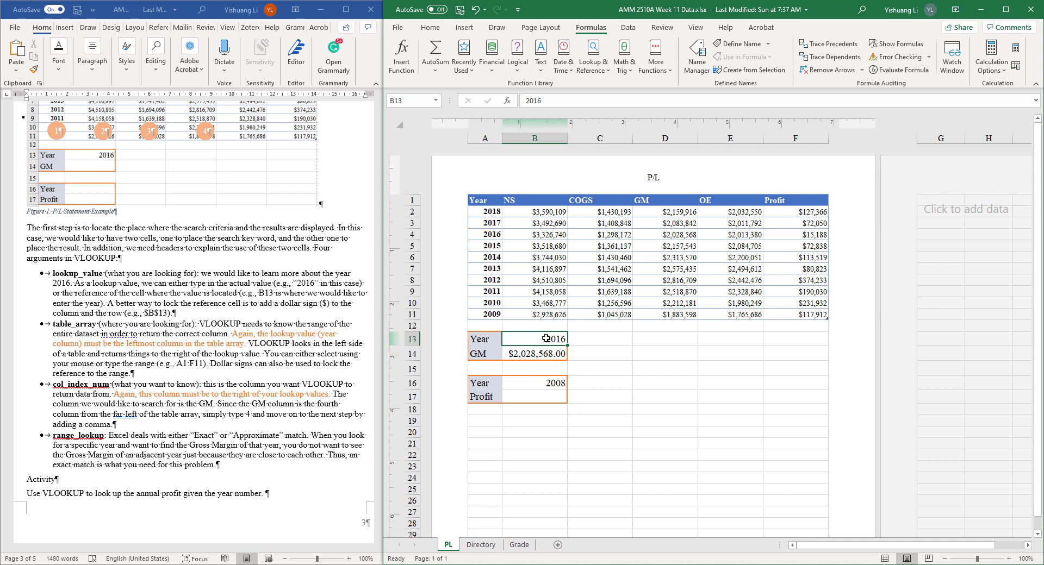
pyautogui.click(543, 356)
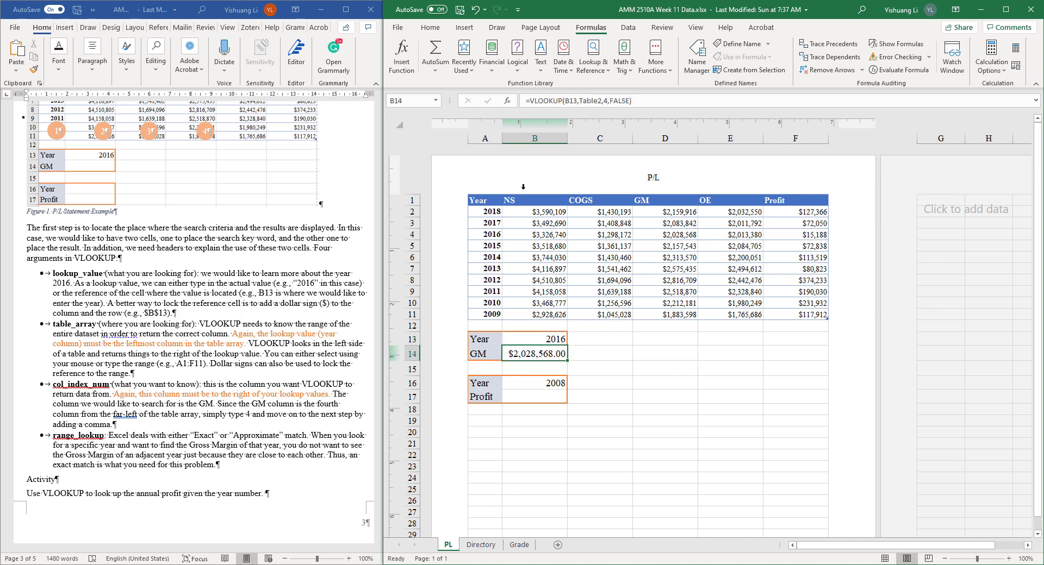
# Check the B13 reference in the gross margin formula in B14, and set the lookup year in B13 to 2018.
pyautogui.doubleClick(566, 102)
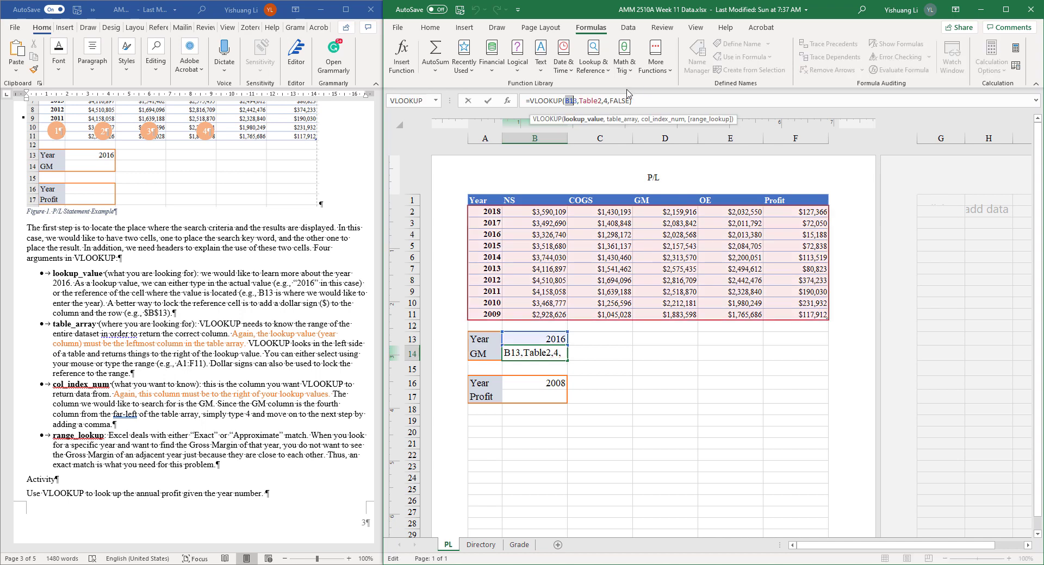
pyautogui.click(575, 102)
pyautogui.press('Return')
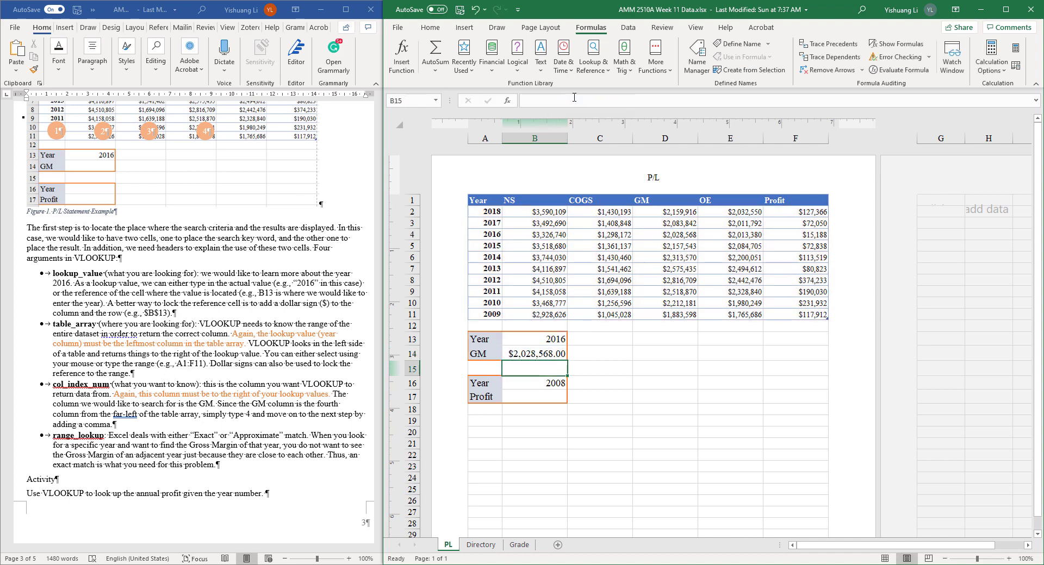
pyautogui.click(538, 338)
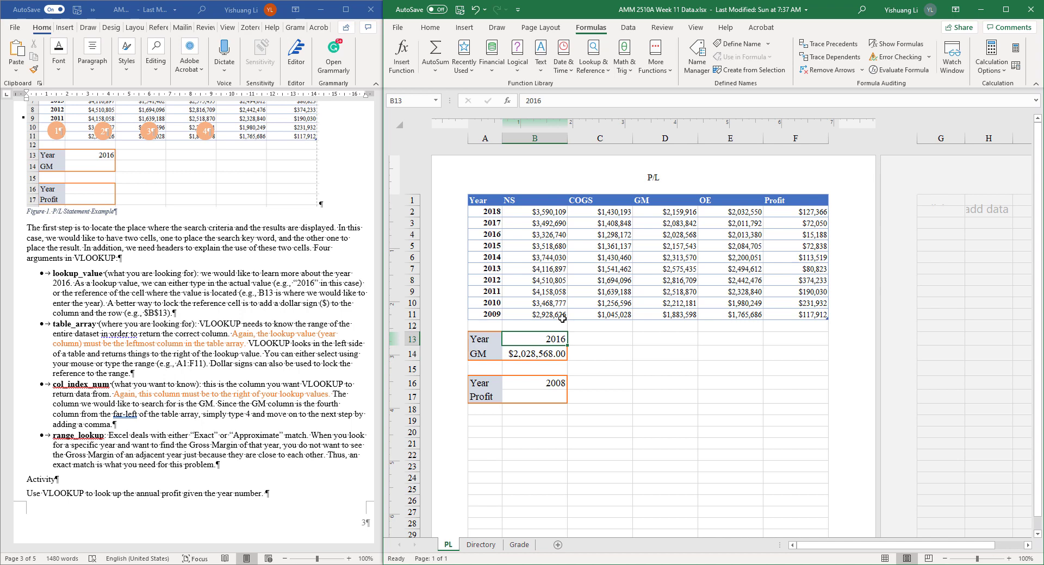
pyautogui.write('2')
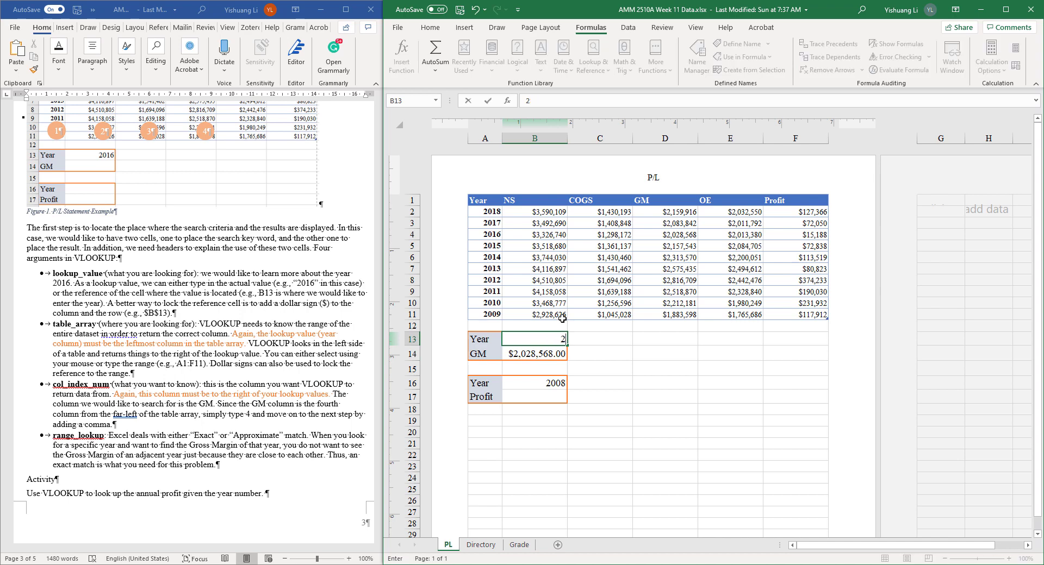
pyautogui.write('018')
pyautogui.press('Return')
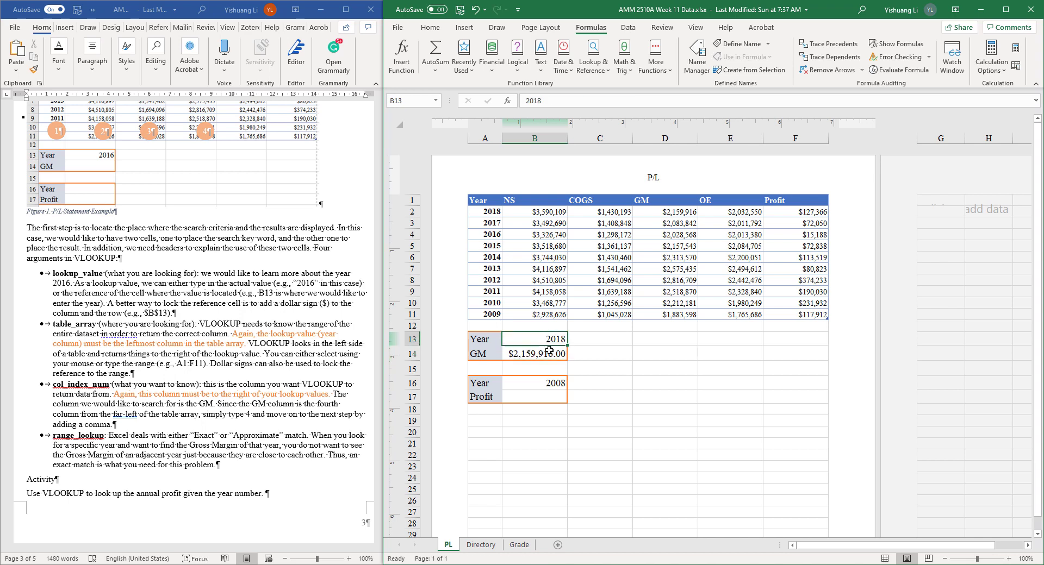
# Start a VLOOKUP formula in the Profit cell B17 with the year in B16 as the lookup value.
pyautogui.click(550, 397)
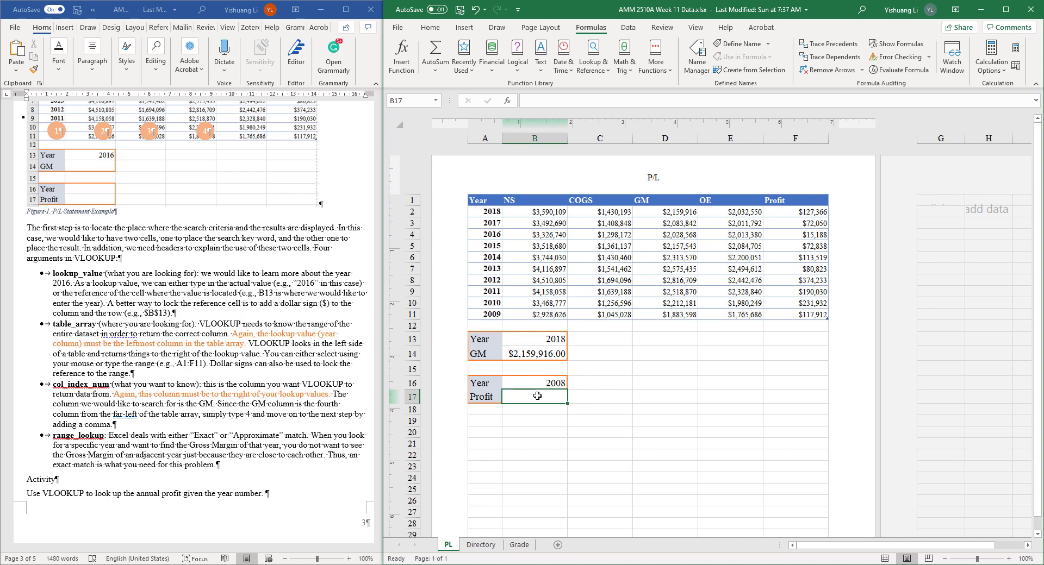
pyautogui.write('=')
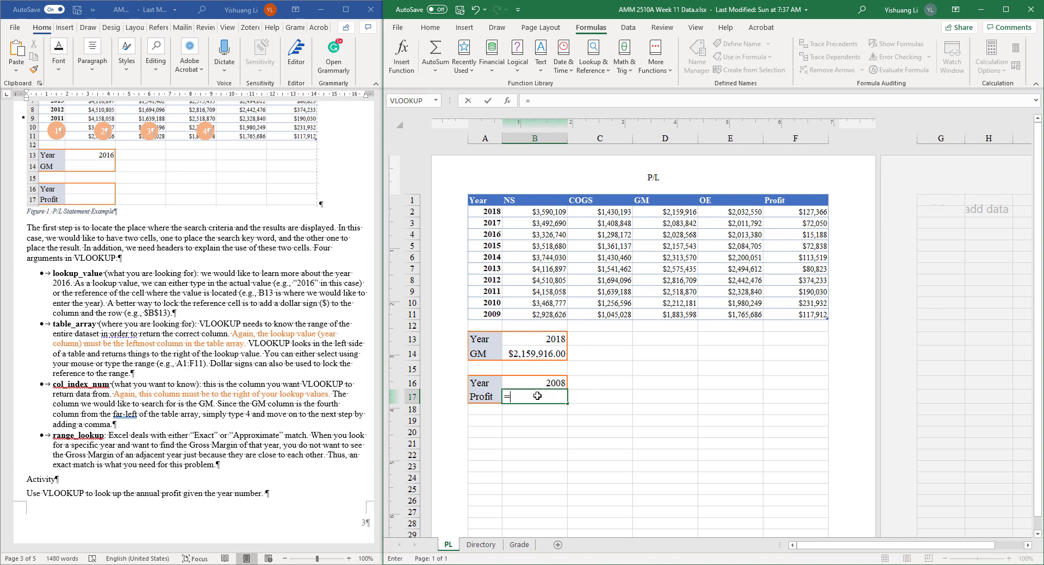
pyautogui.write('vlo')
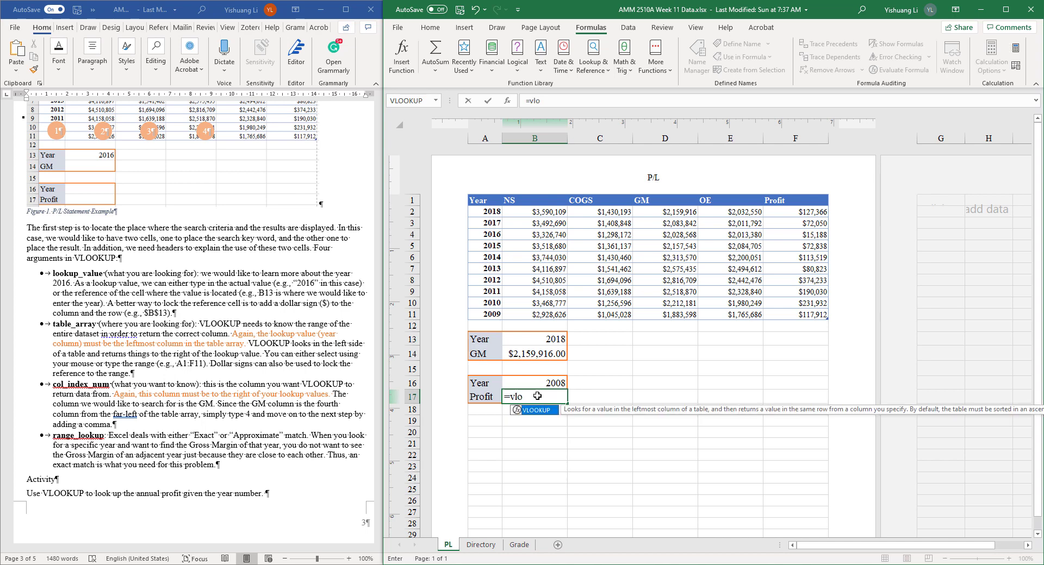
pyautogui.write('ou')
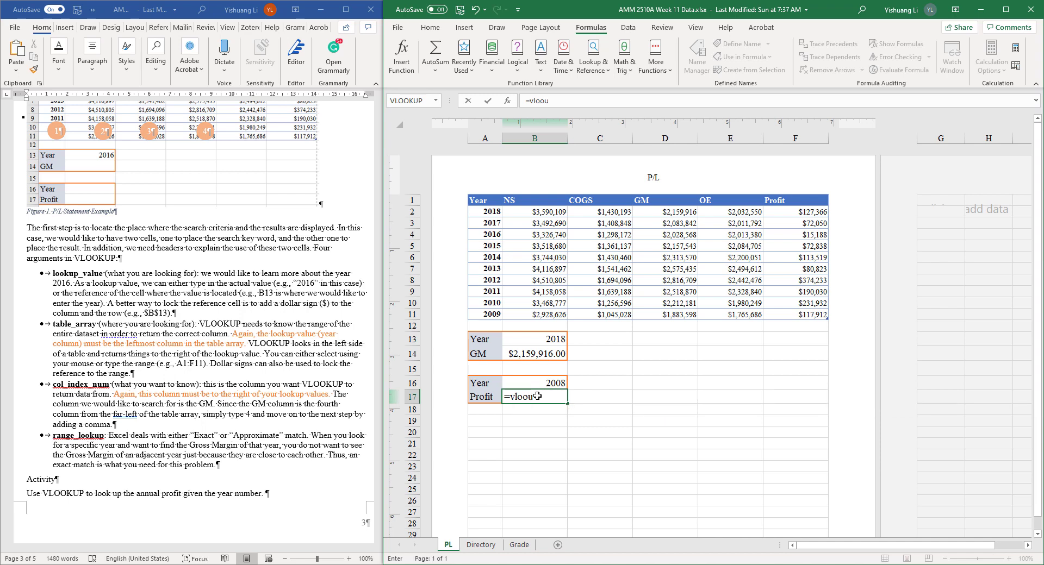
pyautogui.press('BackSpace')
pyautogui.press('BackSpace')
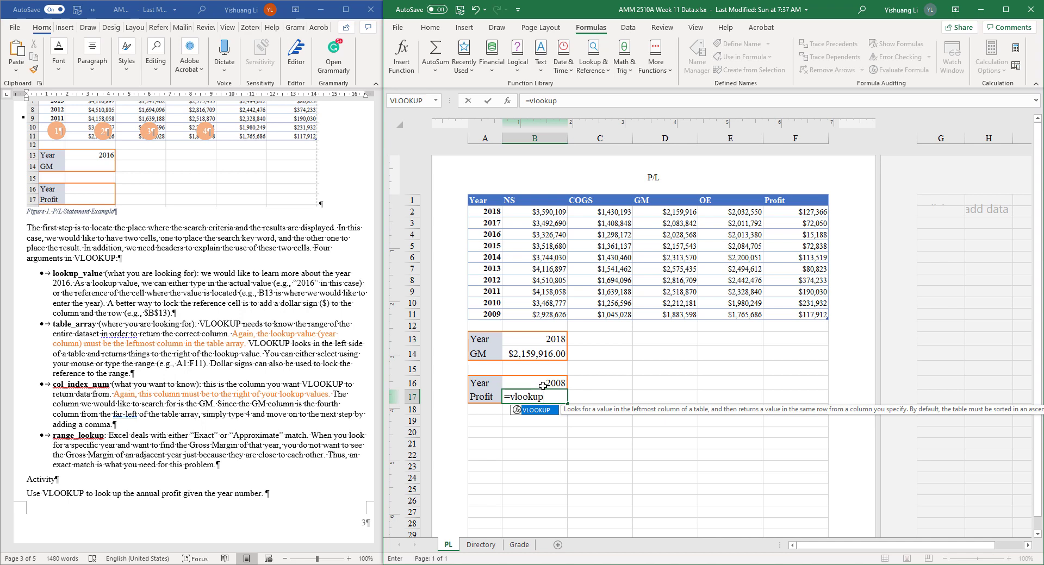
pyautogui.write('(')
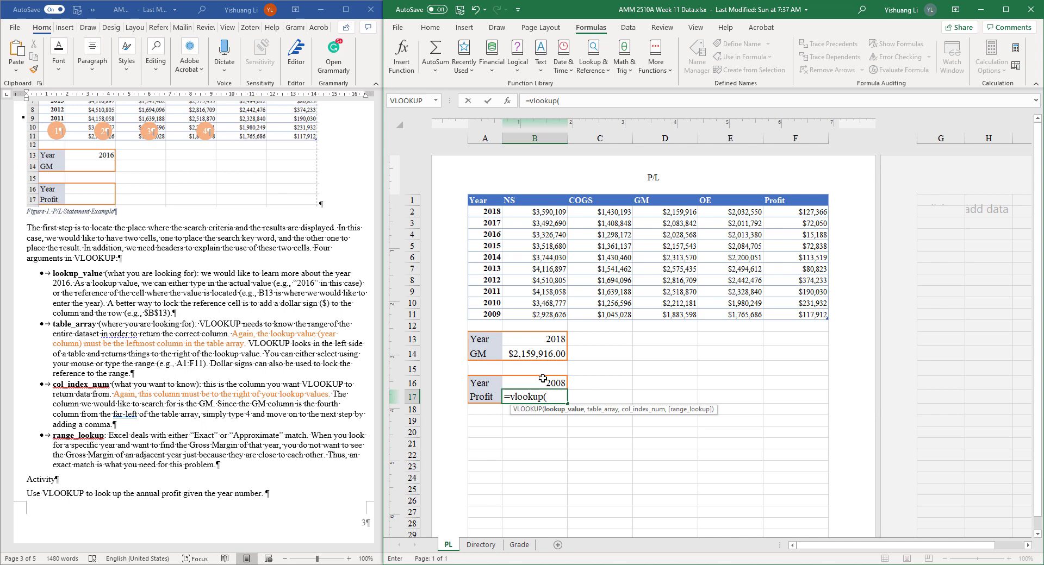
pyautogui.click(524, 383)
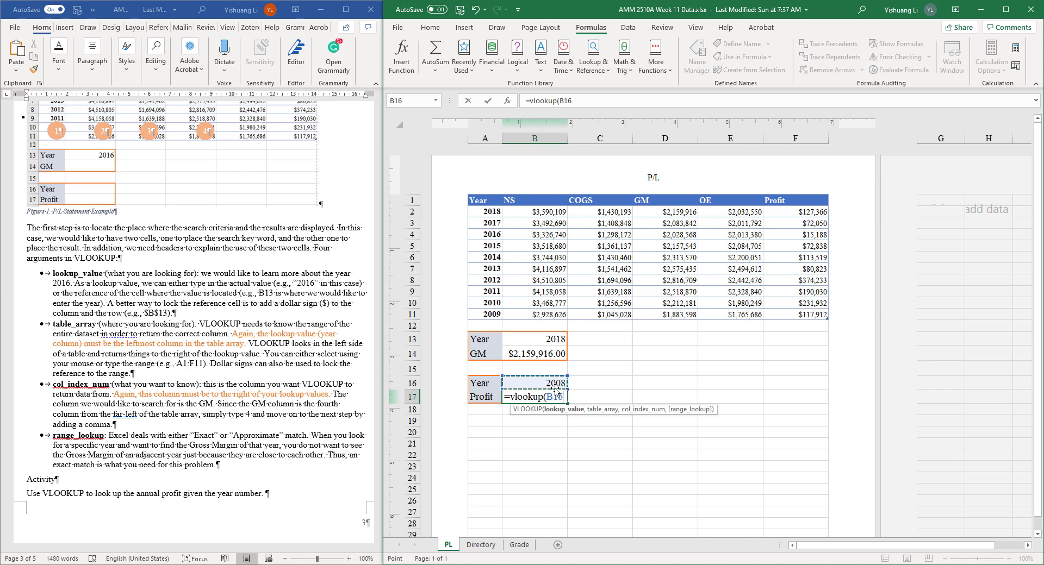
pyautogui.write(',')
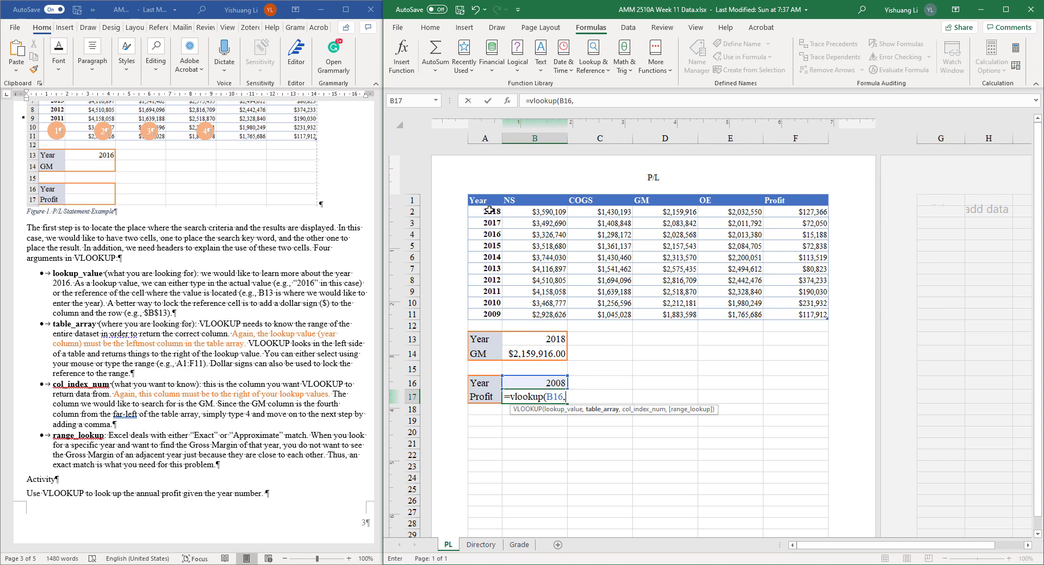
# Complete the B17 formula with Table2 as the table array, column index 6 and FALSE for an exact match.
pyautogui.moveTo(488, 210); pyautogui.dragTo(769, 303)
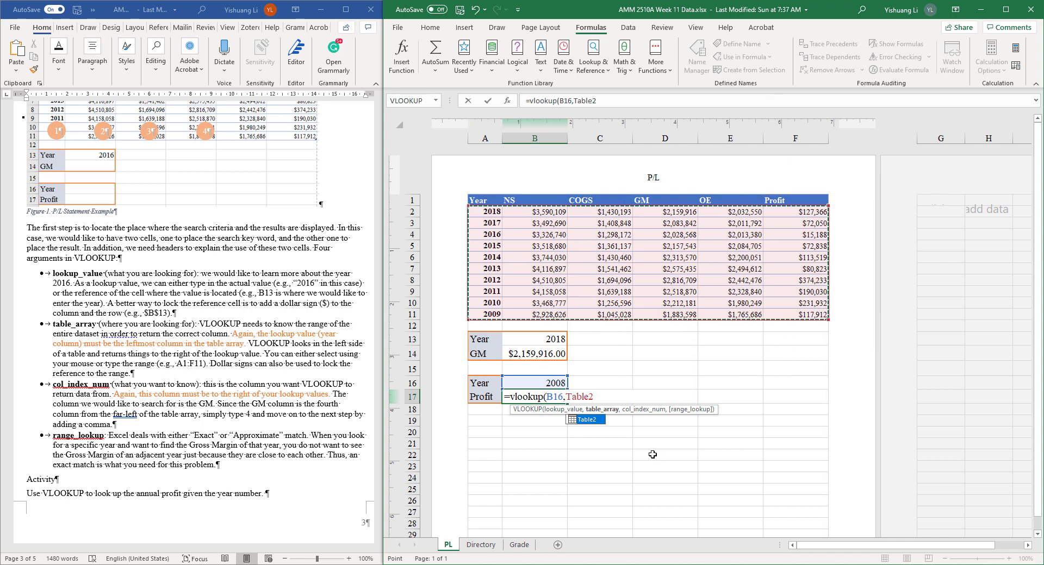
pyautogui.write(',6')
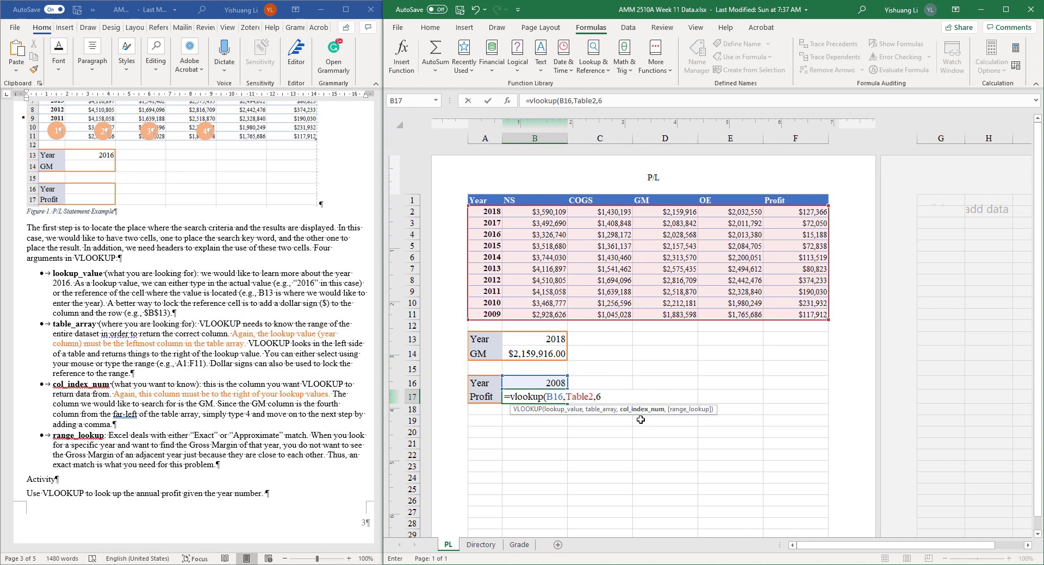
pyautogui.write(',')
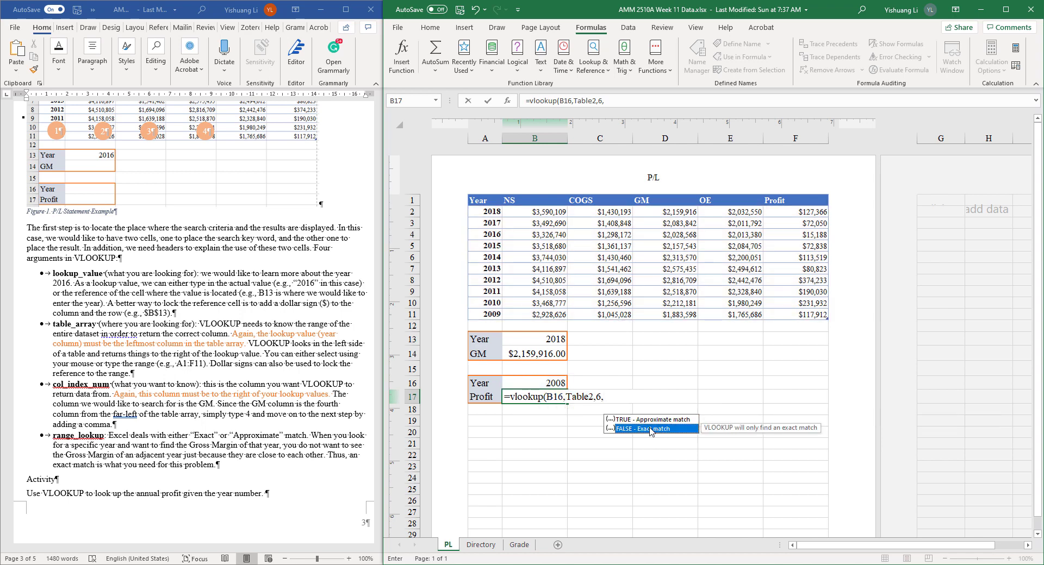
pyautogui.doubleClick(656, 429)
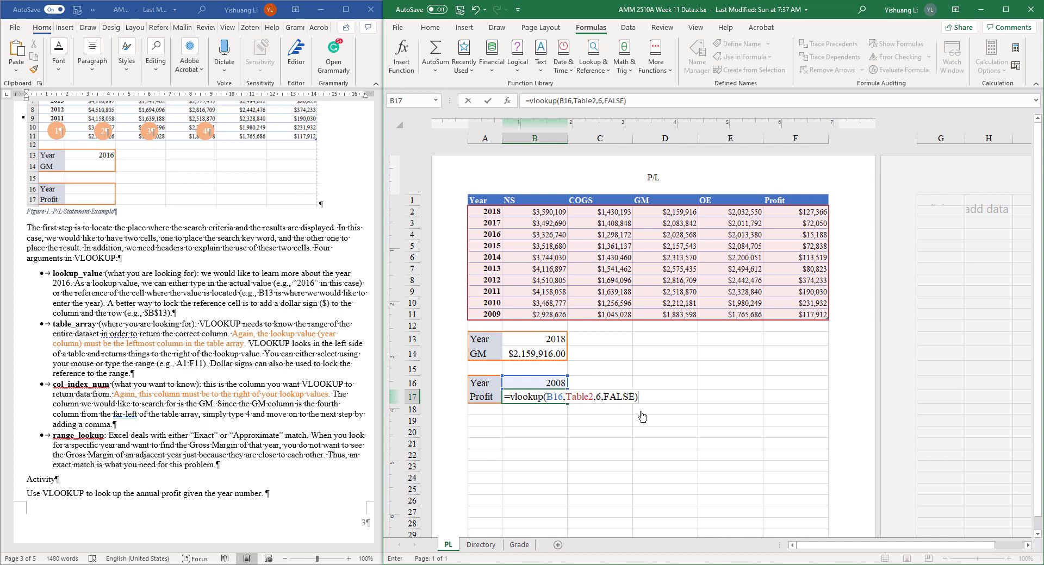
pyautogui.press('Return')
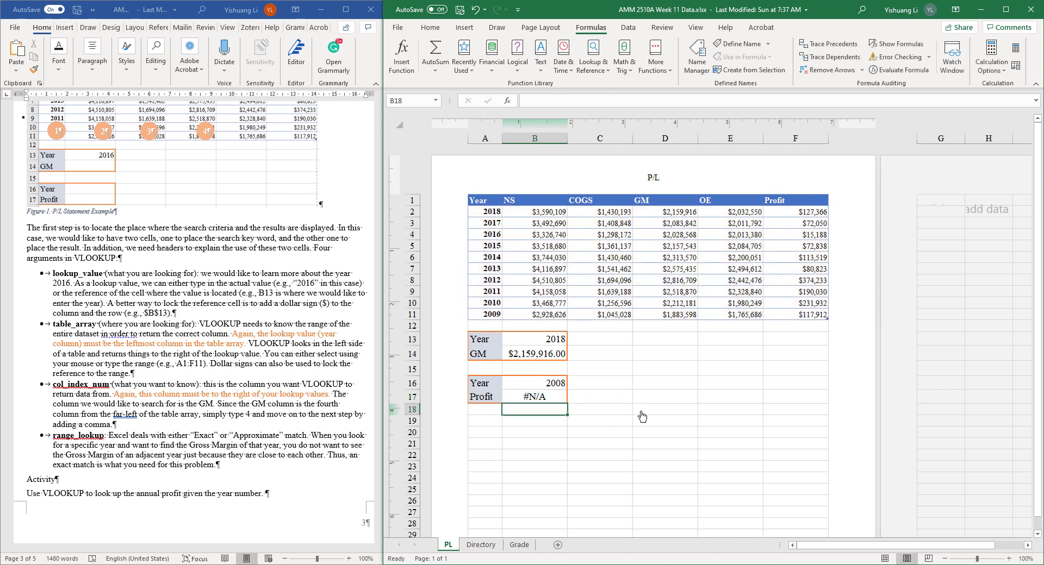
# Examine the error-checking options for the profit lookup in B17.
pyautogui.click(563, 397)
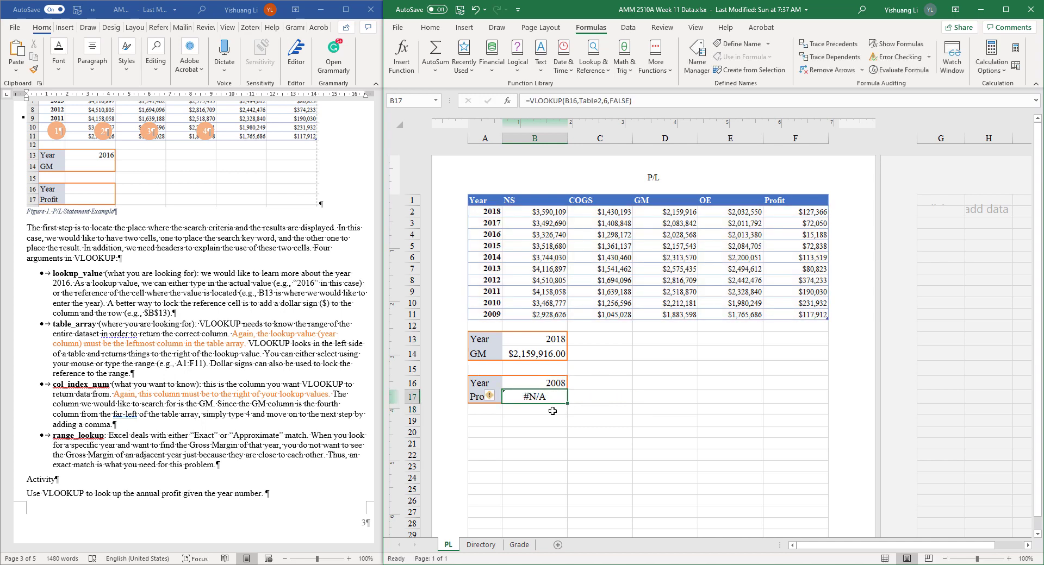
pyautogui.click(553, 422)
pyautogui.click(528, 411)
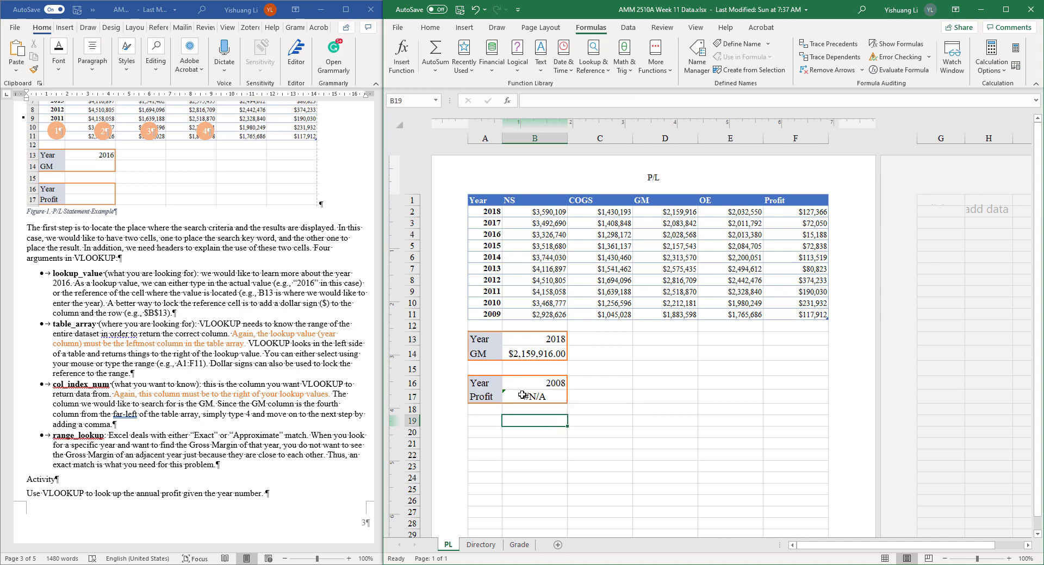
pyautogui.click(523, 396)
pyautogui.click(493, 398)
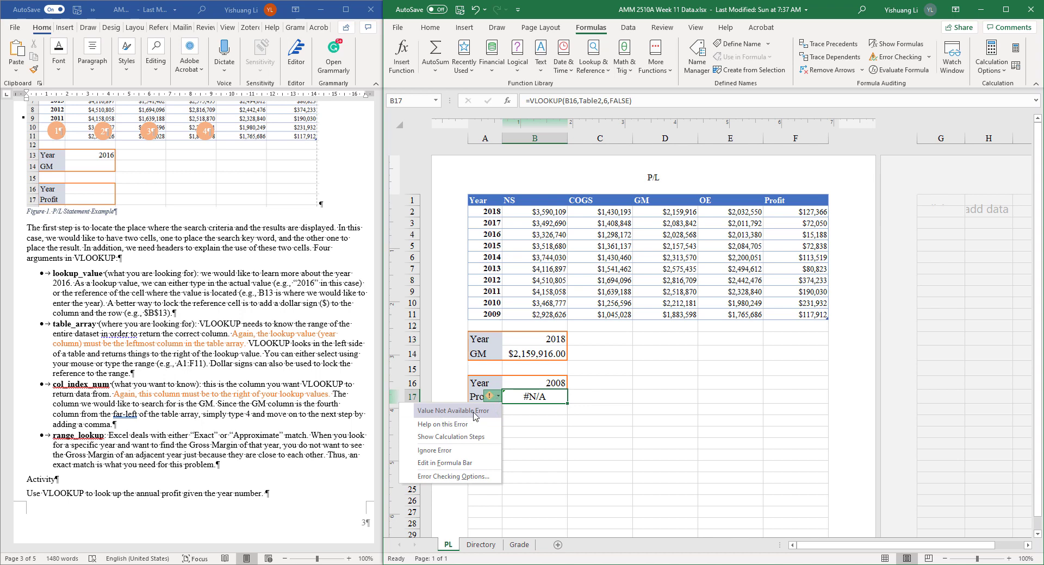
pyautogui.click(552, 395)
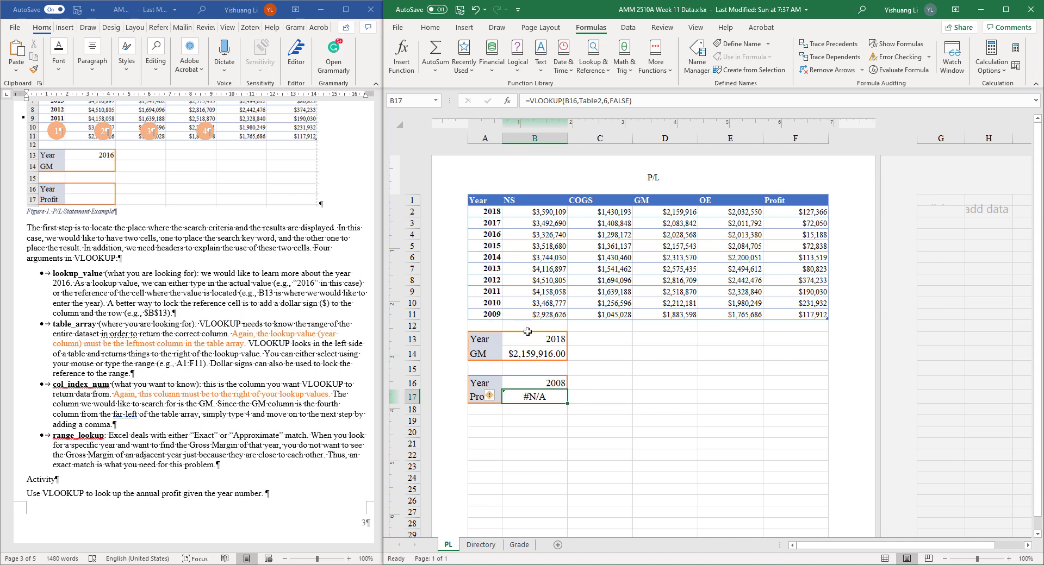
# Set the lookup year in B16 to 2010 and check the profit against the 2010 row of the table.
pyautogui.click(541, 385)
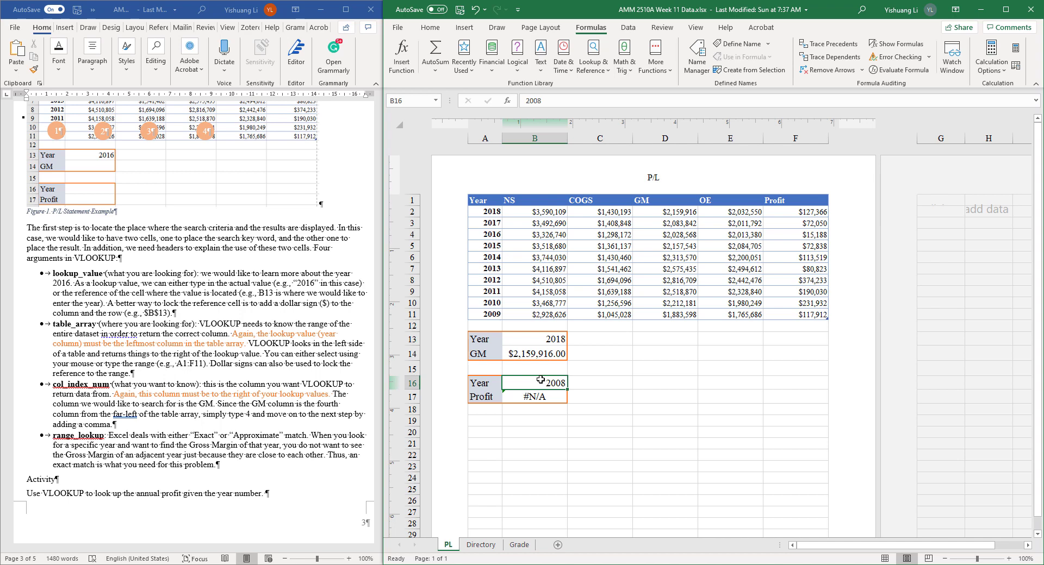
pyautogui.write('2')
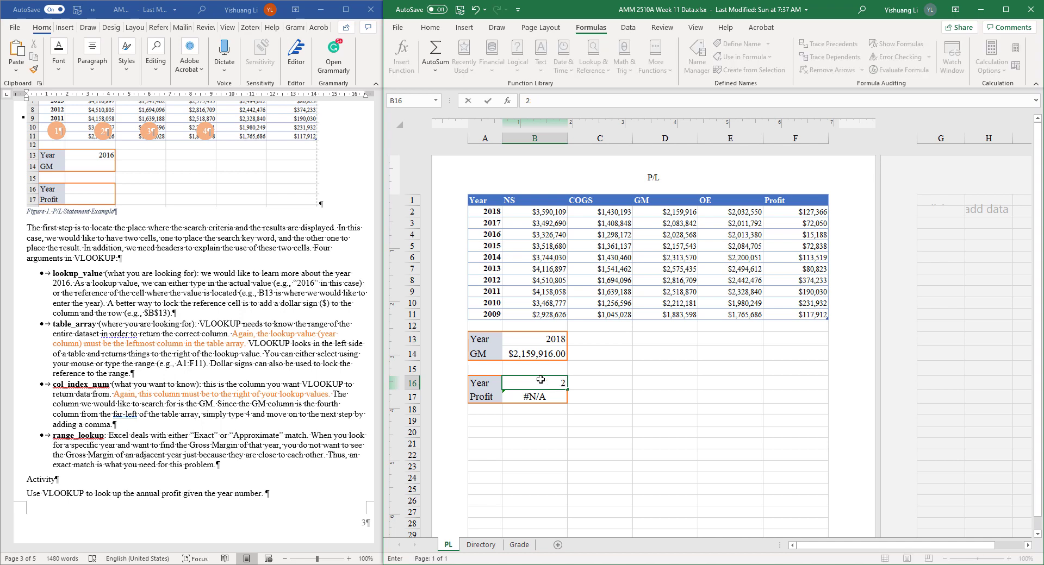
pyautogui.write('010')
pyautogui.press('Return')
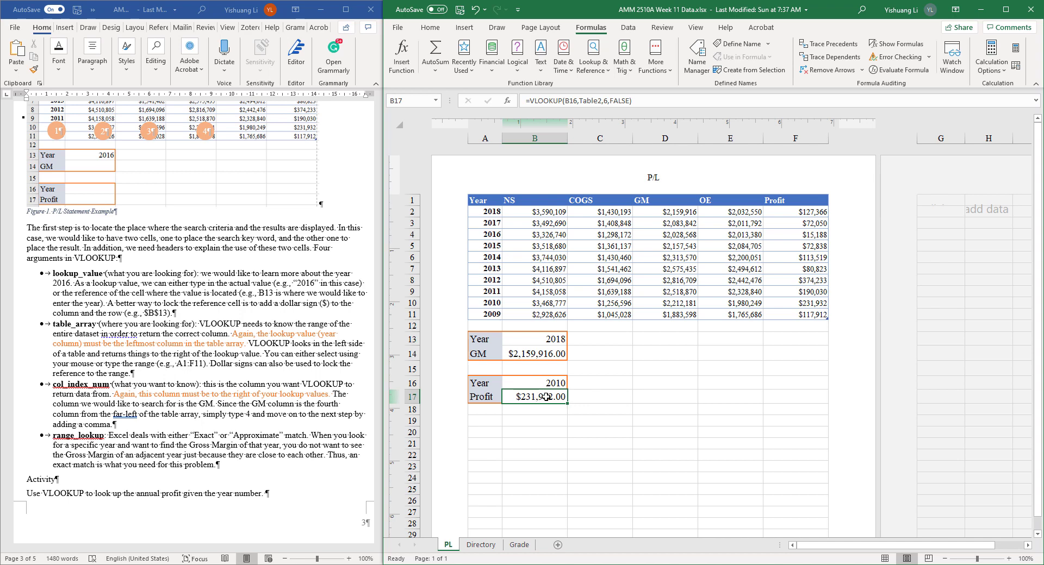
pyautogui.click(818, 304)
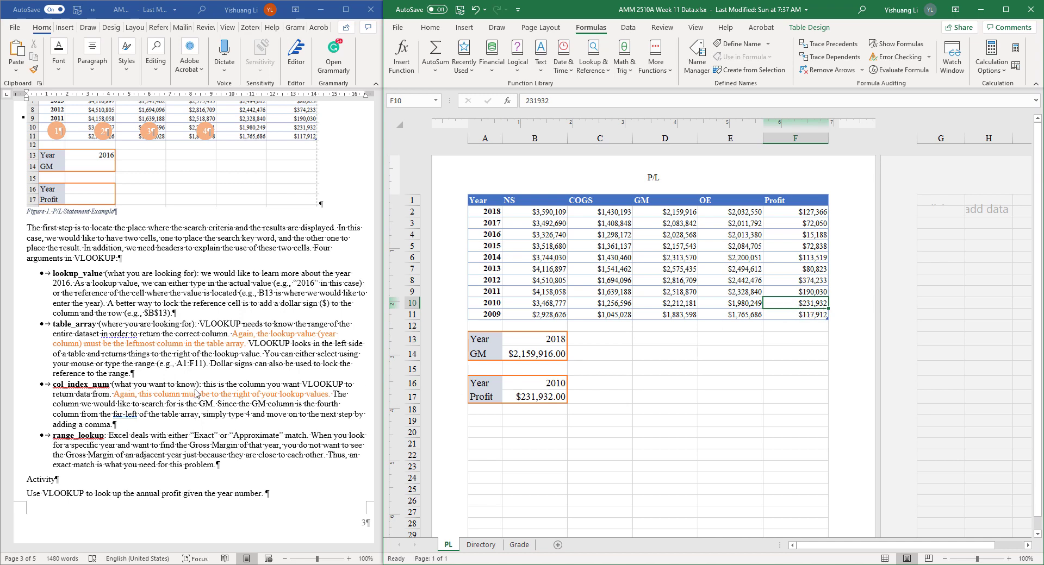
# Bring up Activity 2: Name Search in the Word handout and open the Directory sheet in the Excel workbook.
pyautogui.click(256, 464)
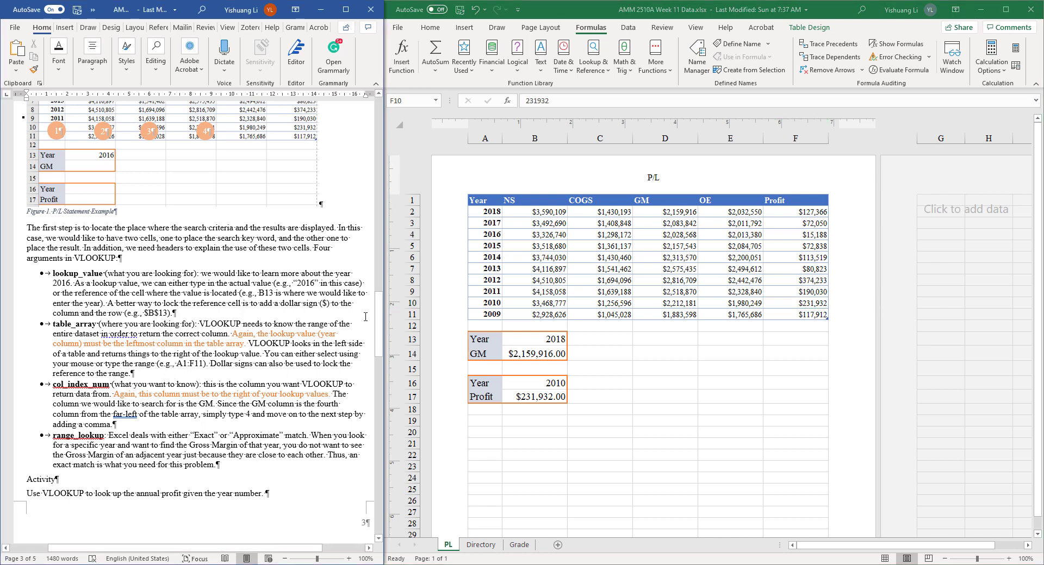
pyautogui.moveTo(379, 318); pyautogui.dragTo(384, 404)
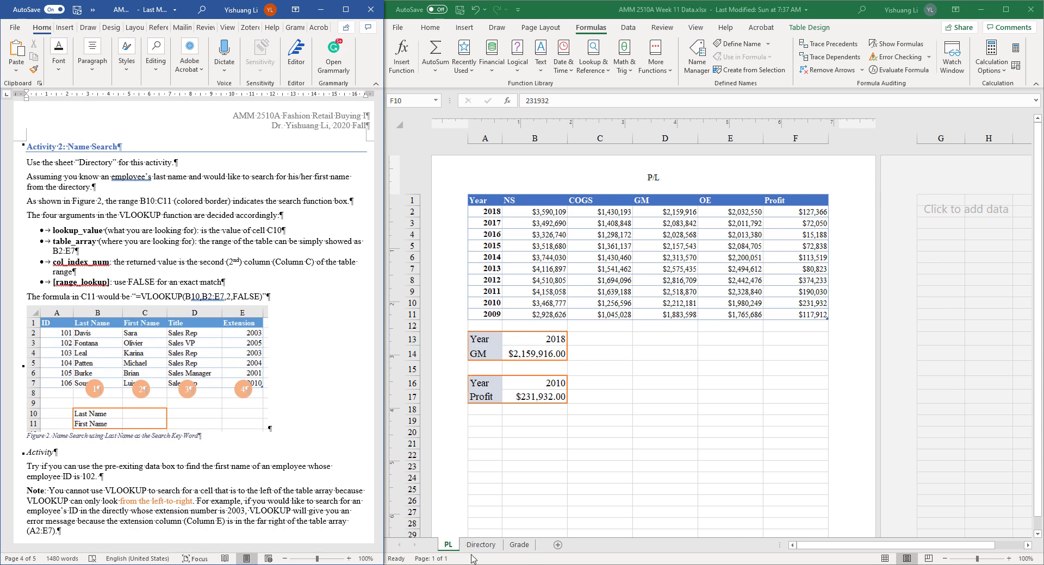
pyautogui.click(488, 547)
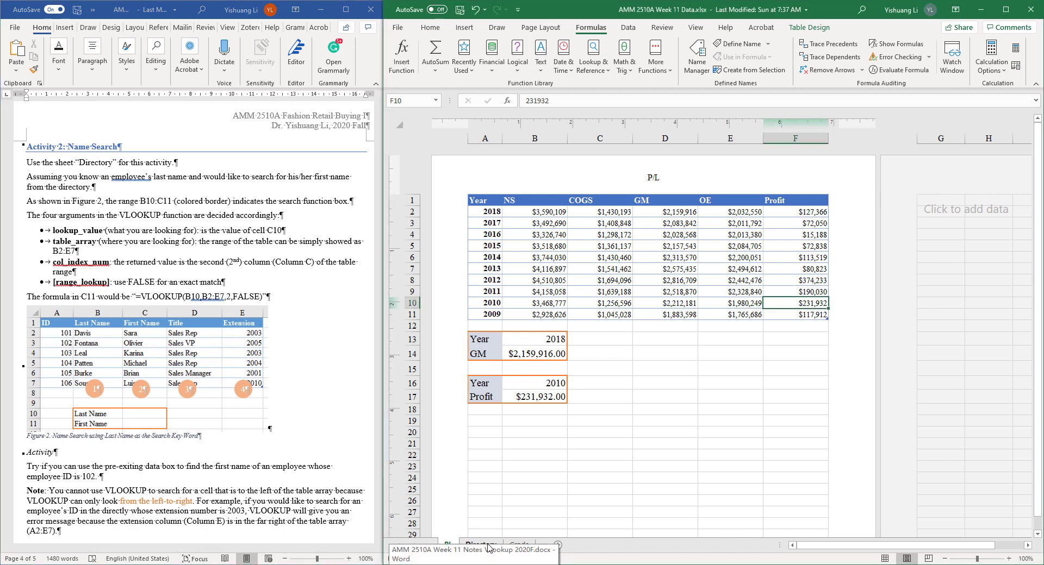
pyautogui.click(488, 548)
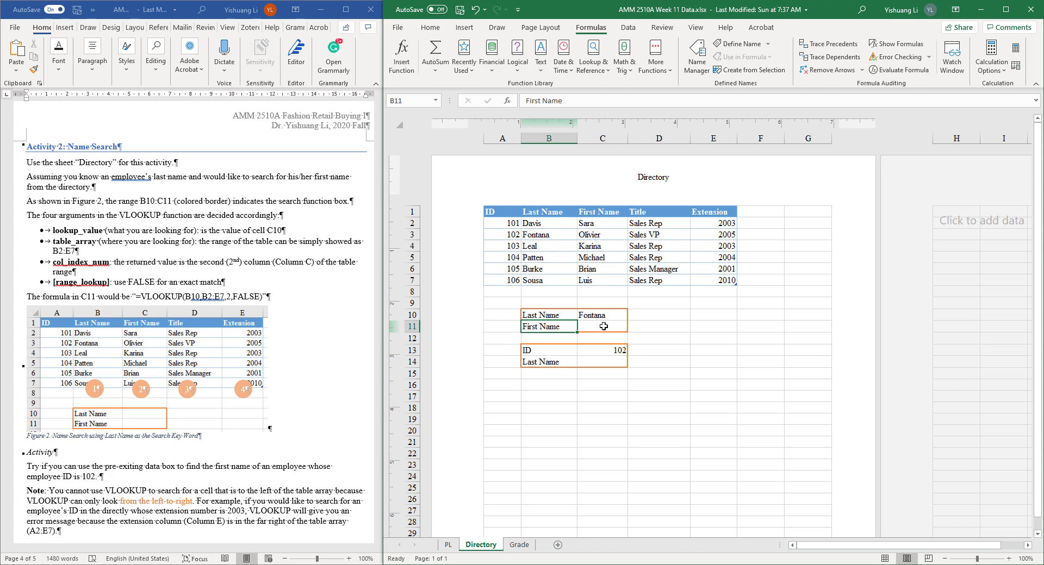
# Start a VLOOKUP function in C11 of the Directory sheet with C10 as the lookup value.
pyautogui.click(604, 327)
pyautogui.click(603, 315)
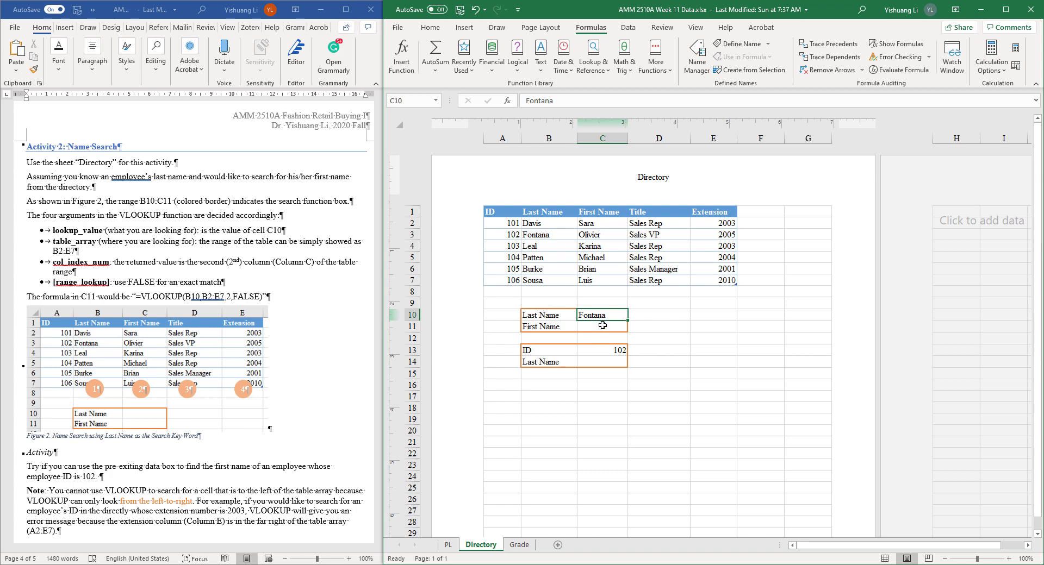
pyautogui.click(601, 328)
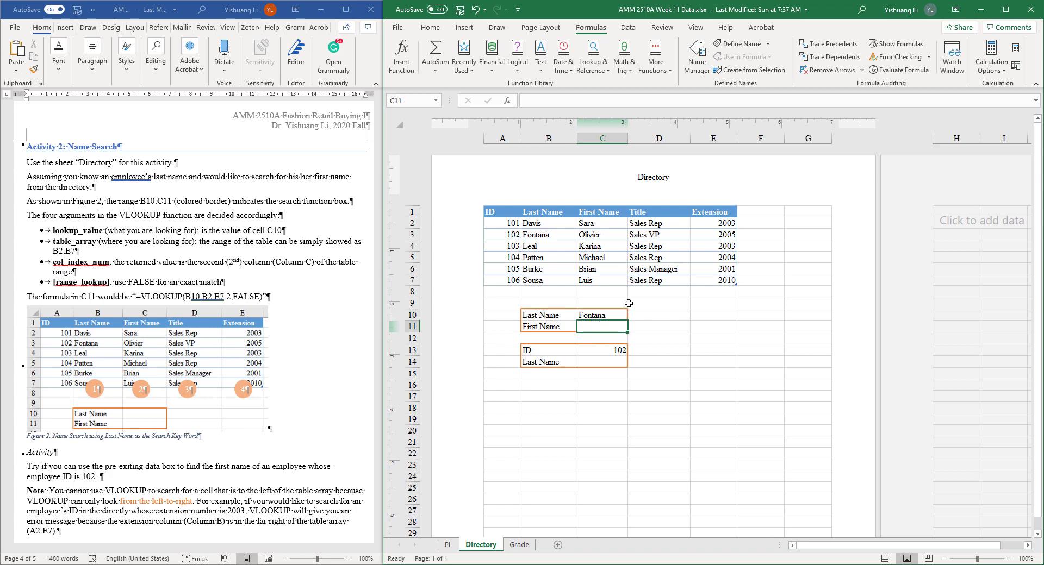
pyautogui.click(592, 64)
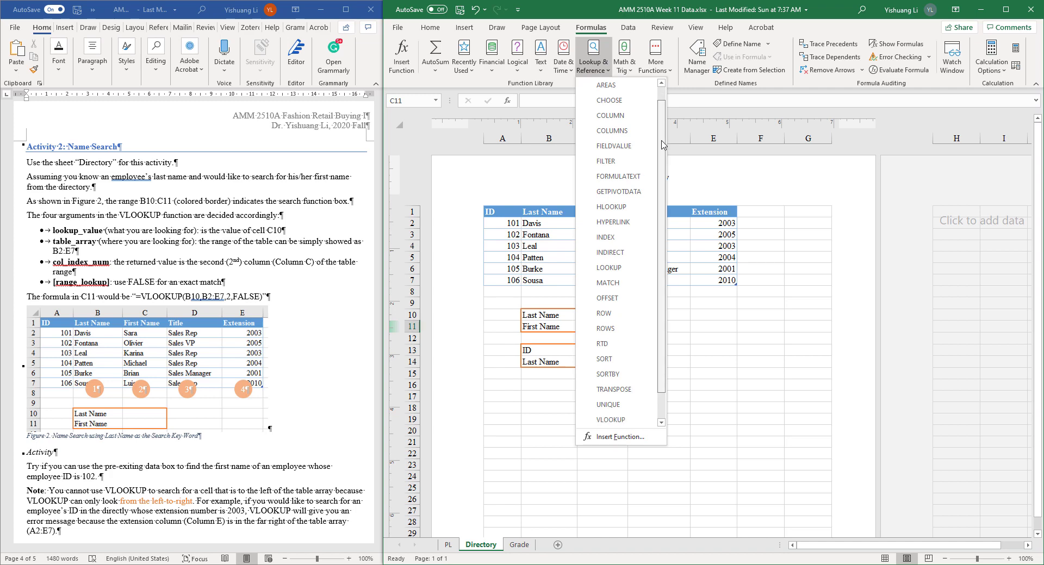
pyautogui.scroll(-1, 666, 132)
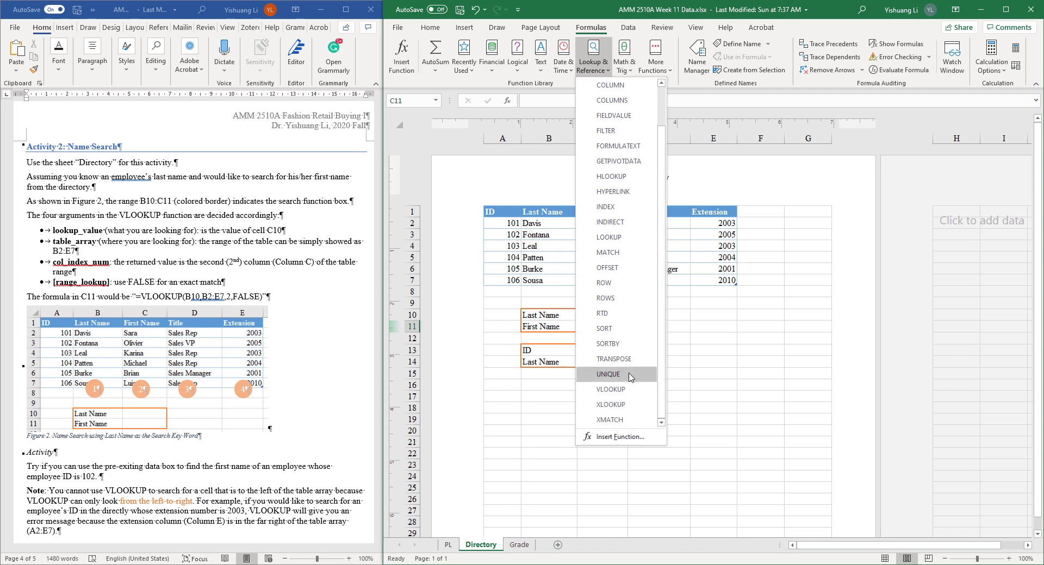
pyautogui.click(624, 390)
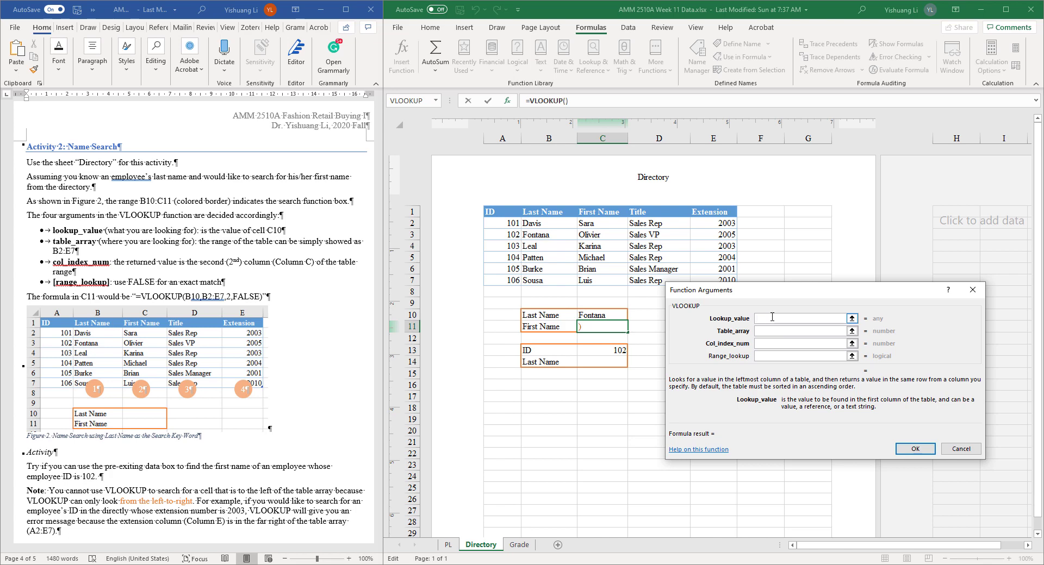
pyautogui.click(758, 331)
pyautogui.click(615, 315)
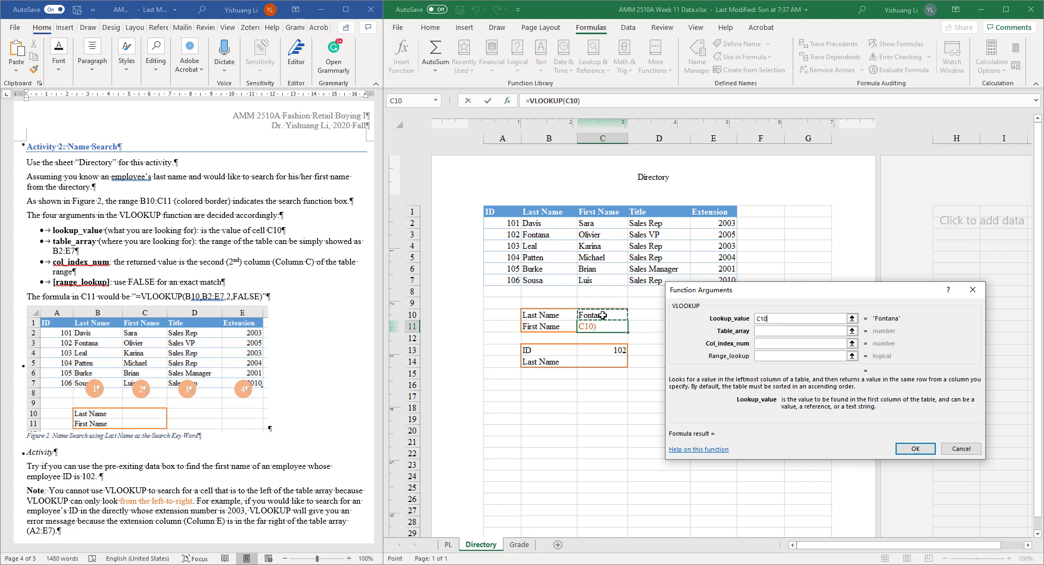
# Complete the C11 formula with the Last Name and First Name data (B2:C7) as table array, column index 2 and FALSE for an exact match.
pyautogui.click(786, 331)
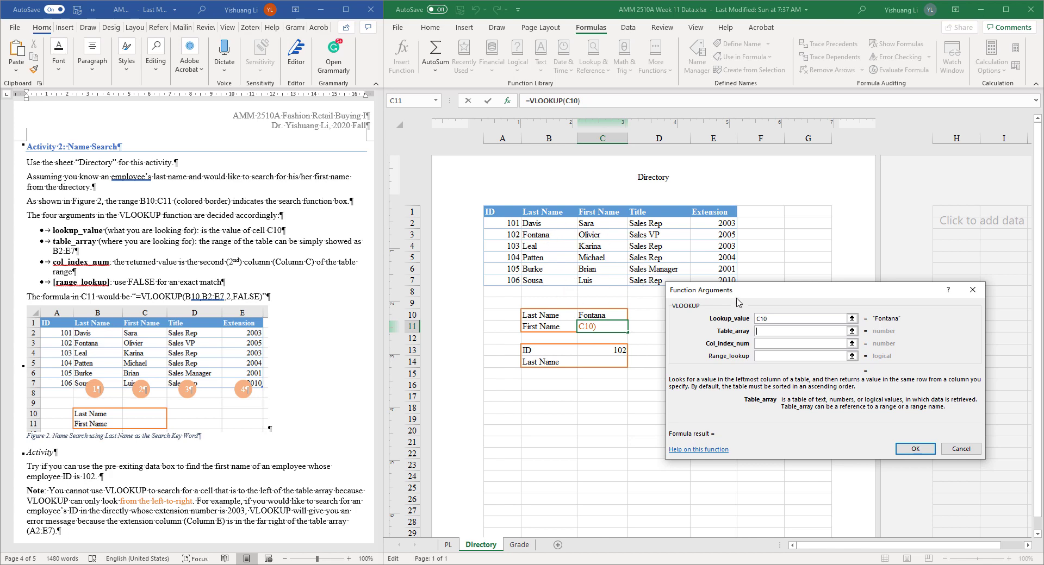
pyautogui.moveTo(730, 308); pyautogui.dragTo(728, 310)
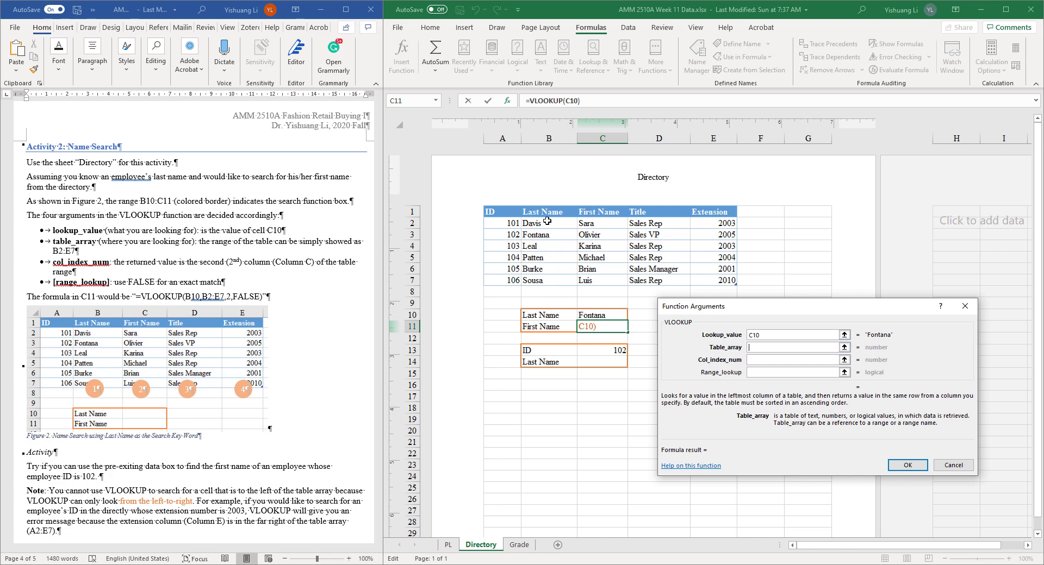
pyautogui.moveTo(547, 223); pyautogui.dragTo(585, 277)
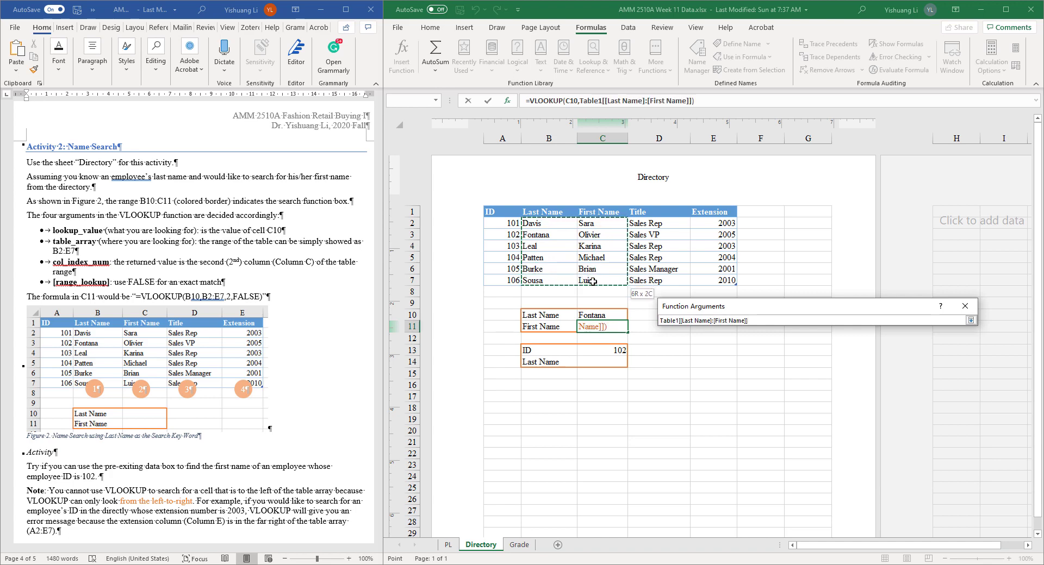
pyautogui.moveTo(592, 281); pyautogui.dragTo(592, 281)
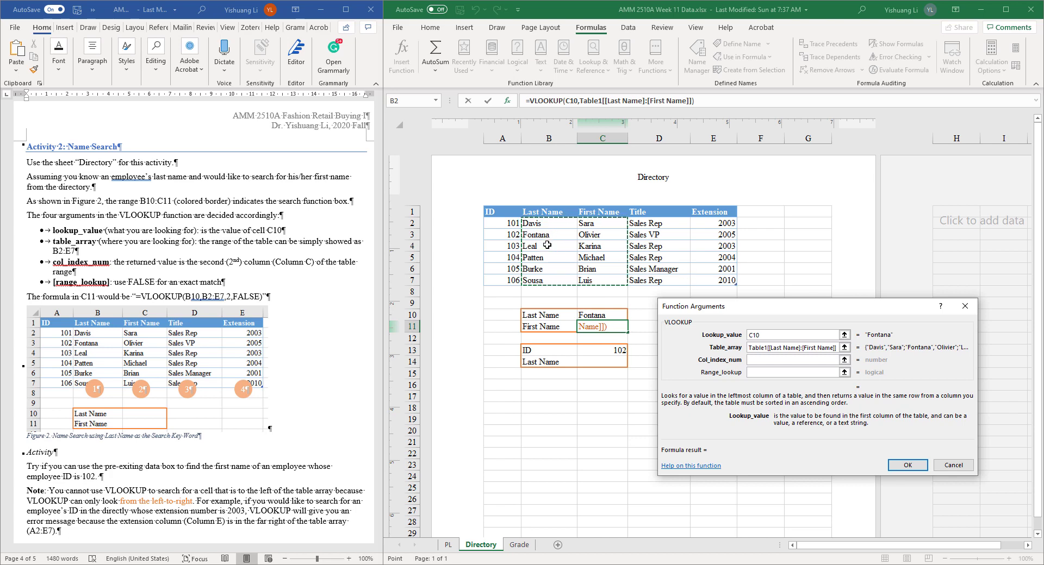
pyautogui.click(762, 360)
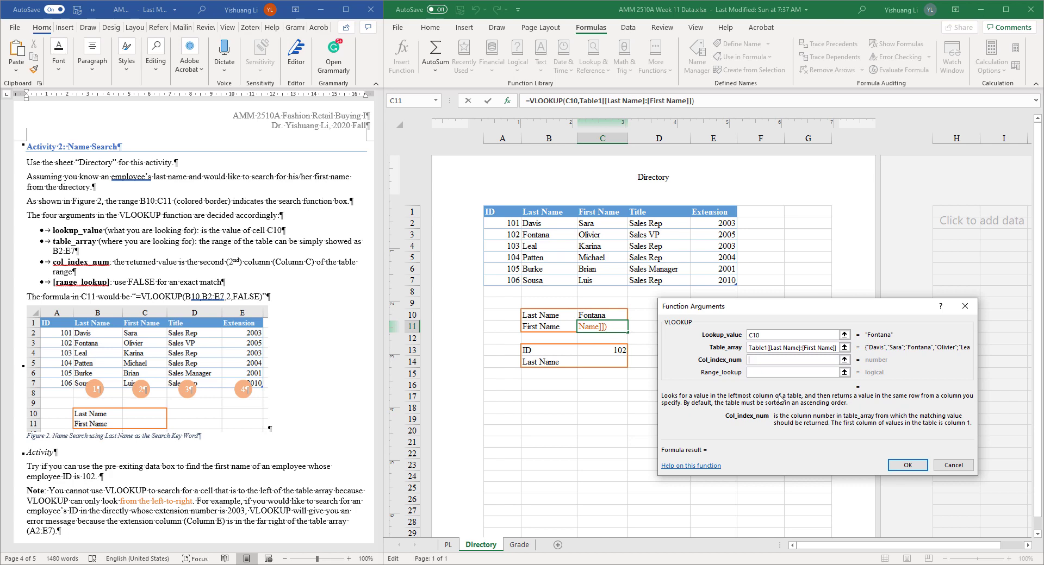
pyautogui.write('2')
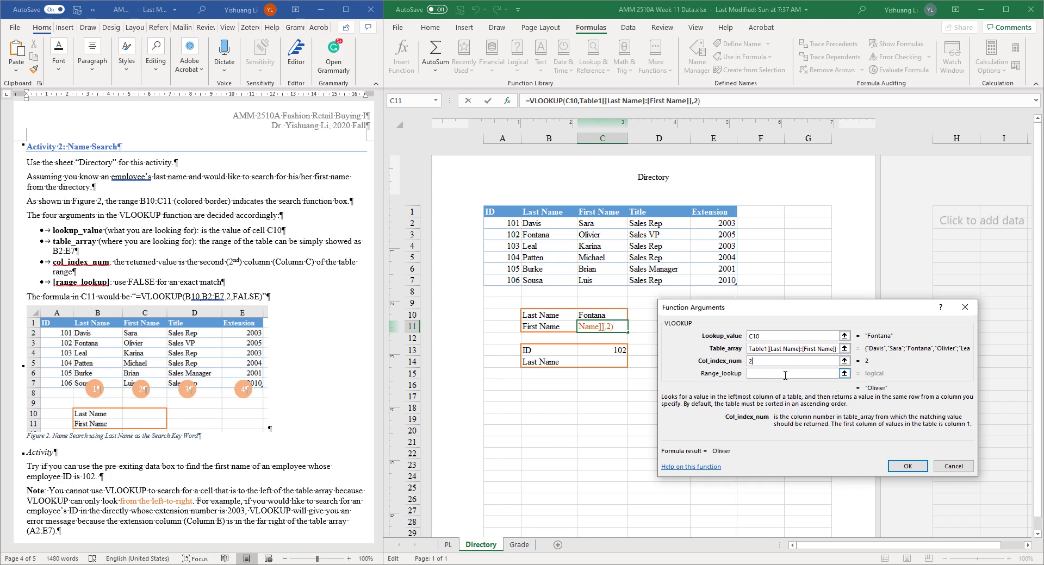
pyautogui.click(785, 374)
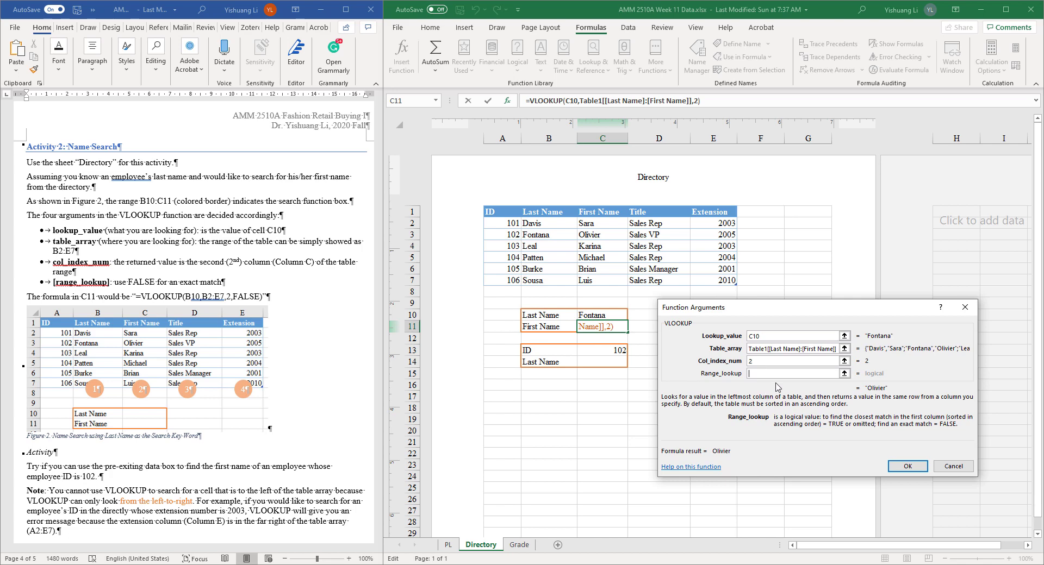
pyautogui.write('False')
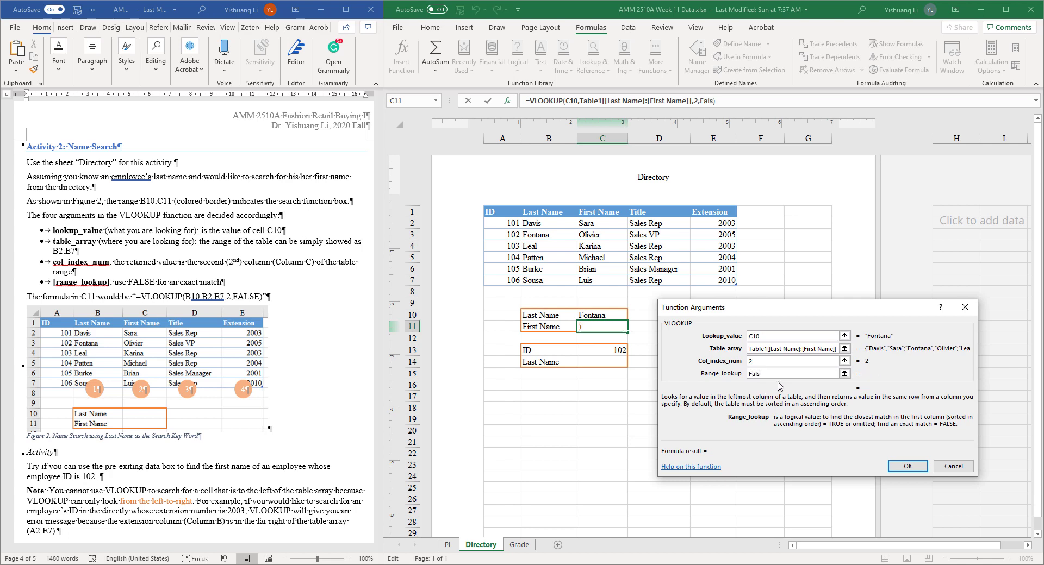
pyautogui.click(905, 466)
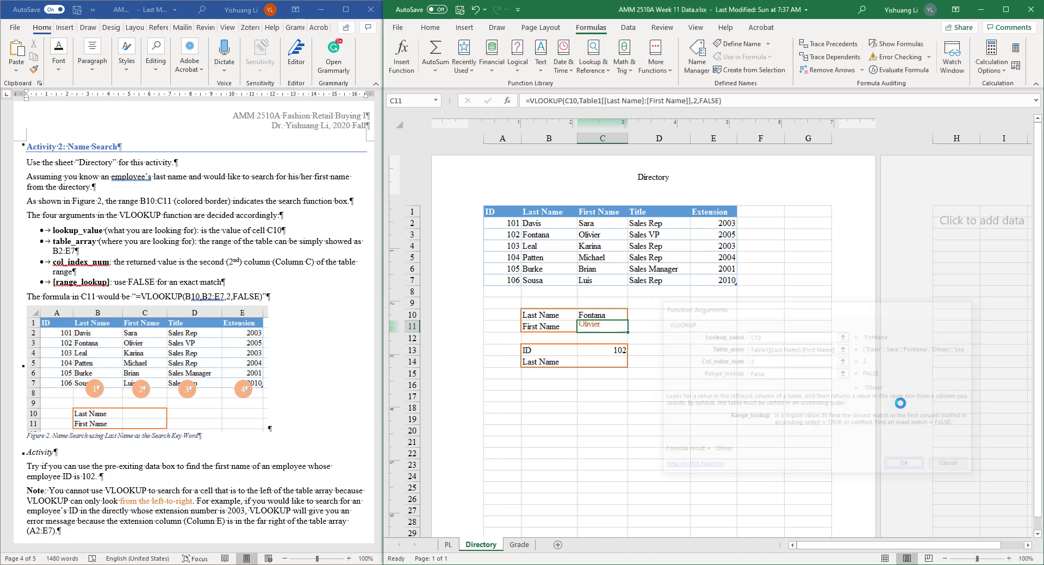
# Begin a VLOOKUP formula directly in C14 with the employee ID cell C13 as the lookup value.
pyautogui.click(621, 348)
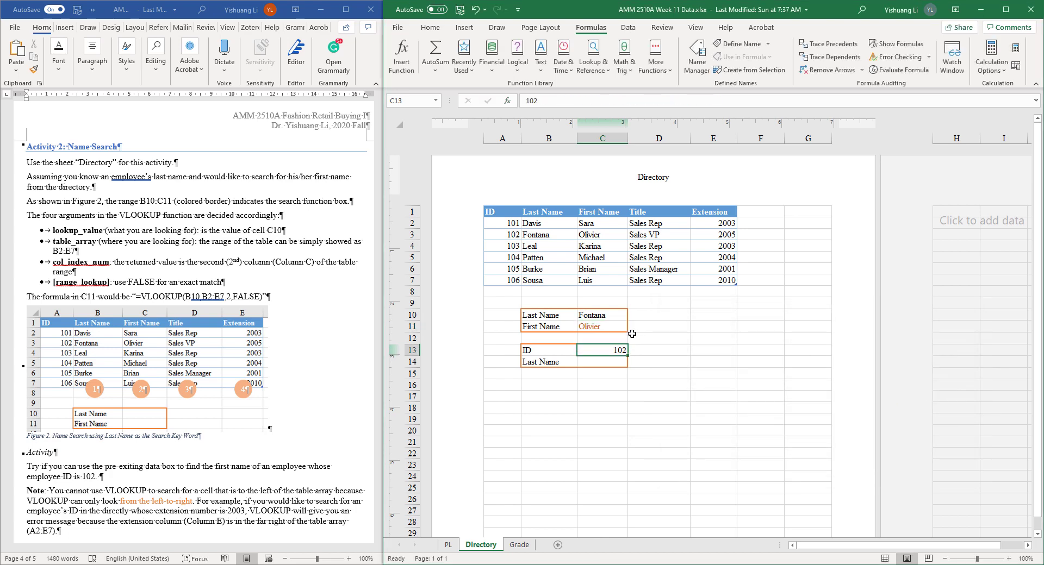
pyautogui.click(632, 335)
pyautogui.click(599, 335)
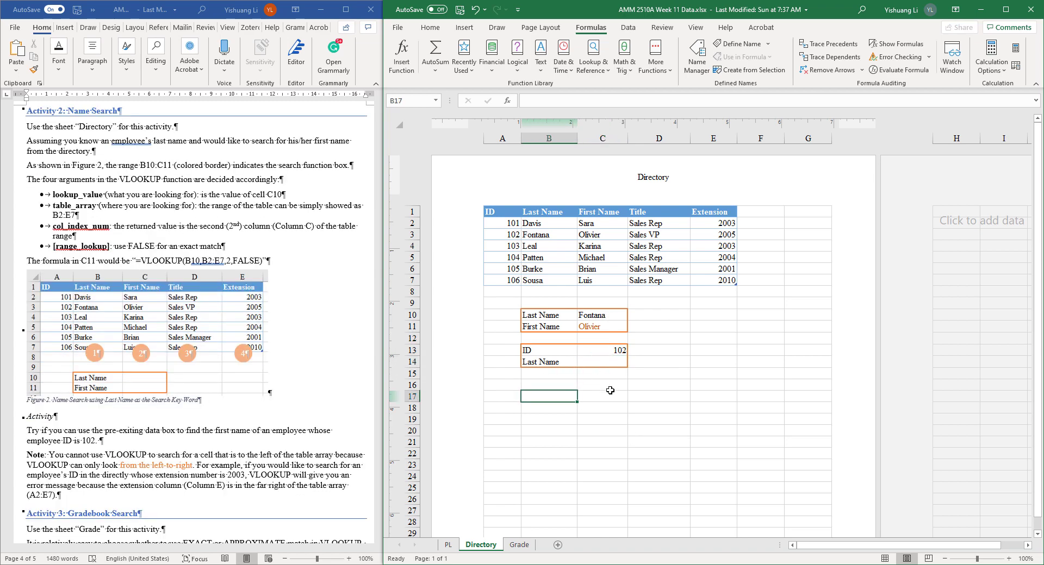
pyautogui.click(608, 383)
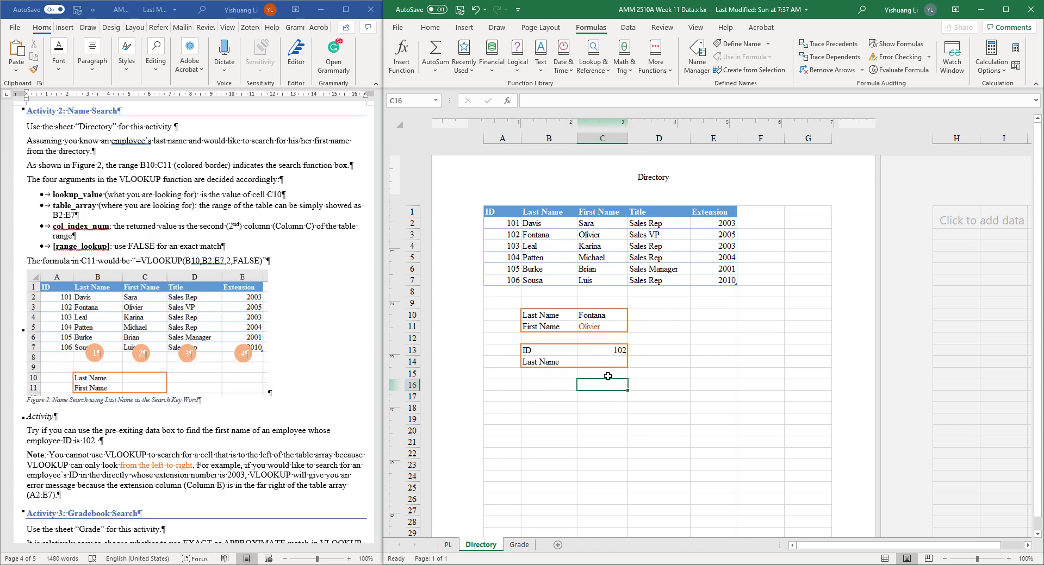
pyautogui.click(607, 375)
pyautogui.click(603, 362)
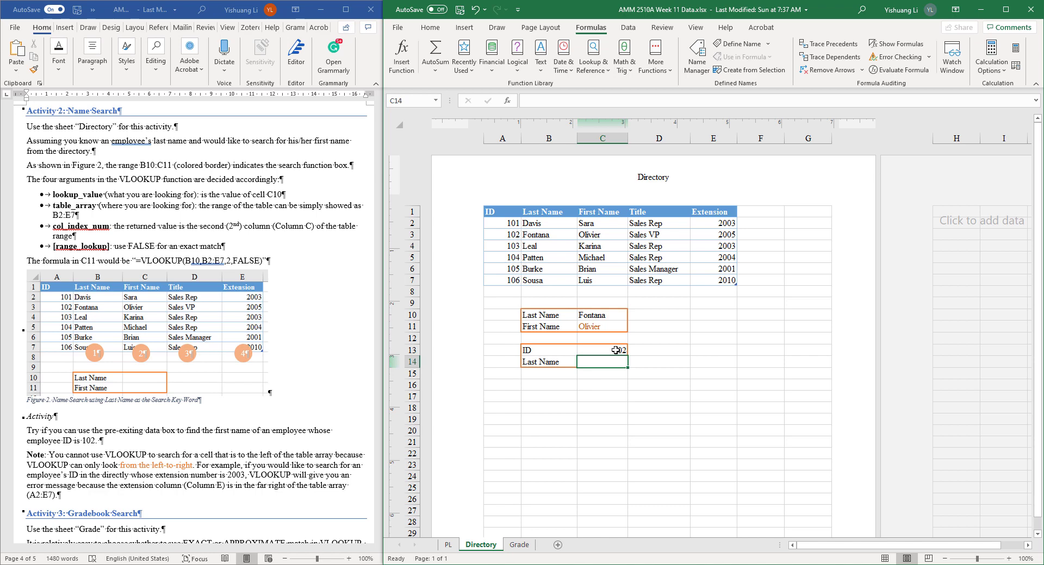
pyautogui.write('=')
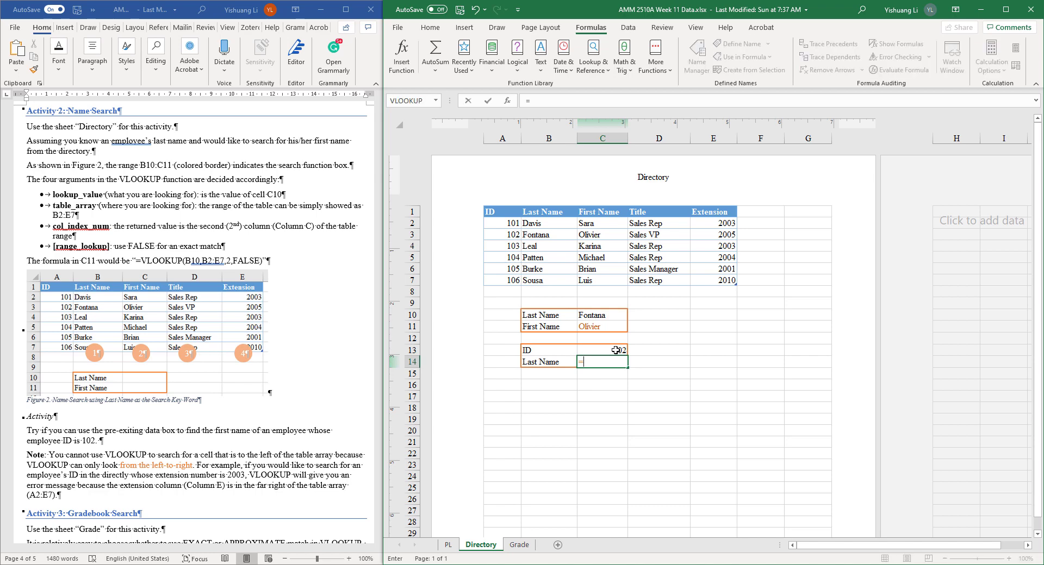
pyautogui.write('vl')
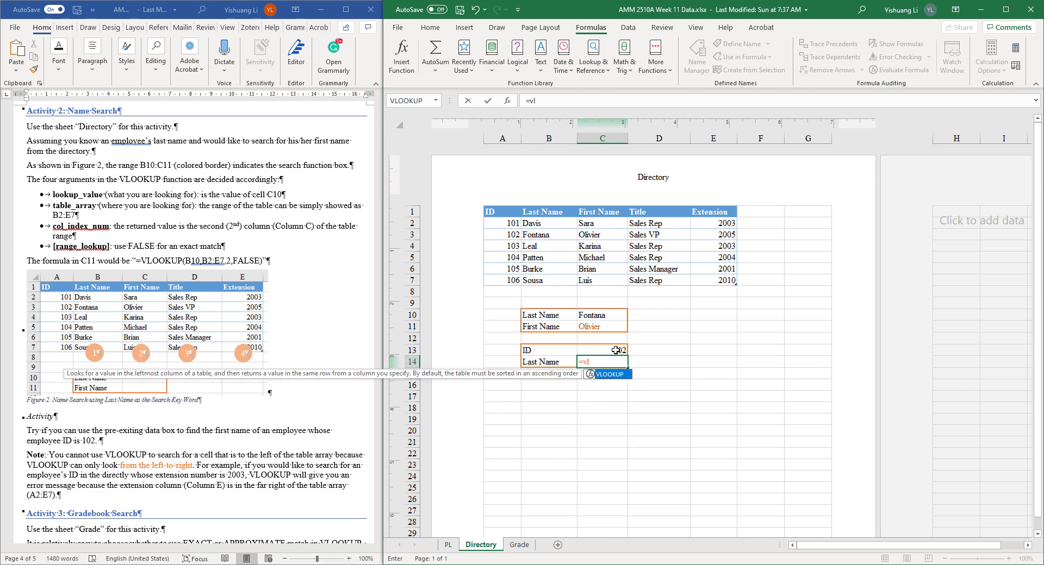
pyautogui.write('ookup(')
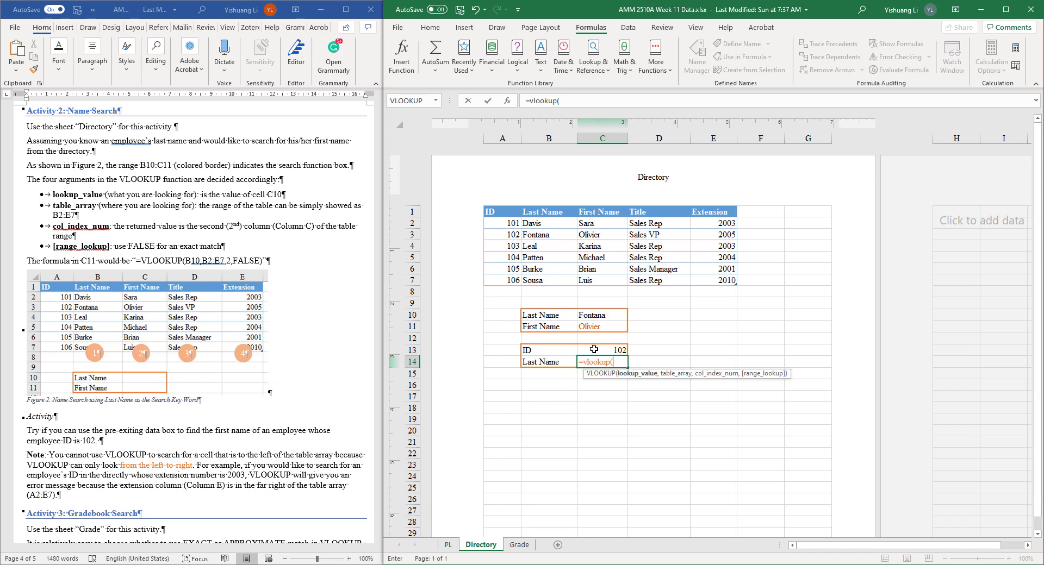
pyautogui.click(593, 348)
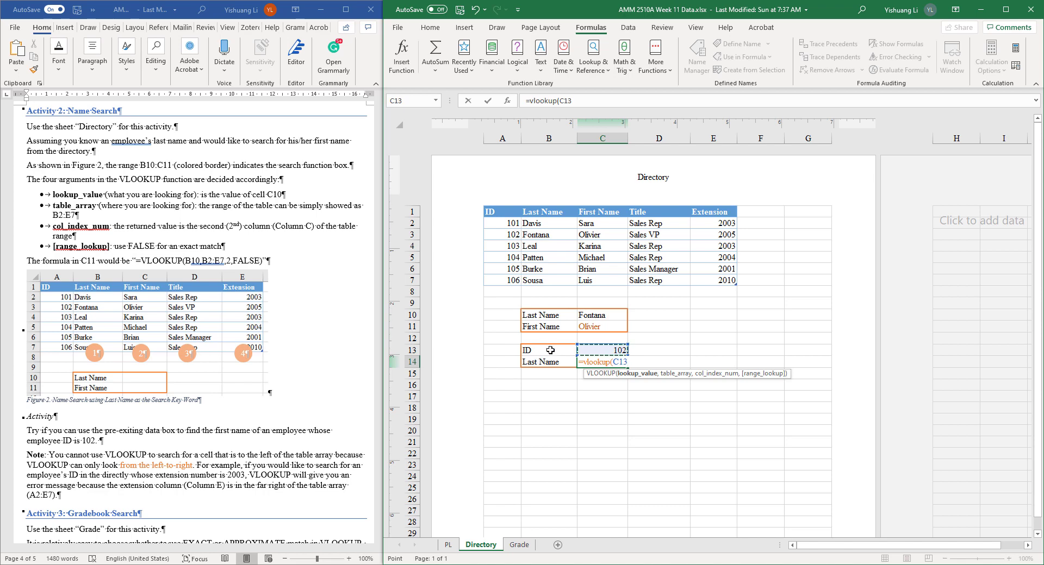
pyautogui.write(',')
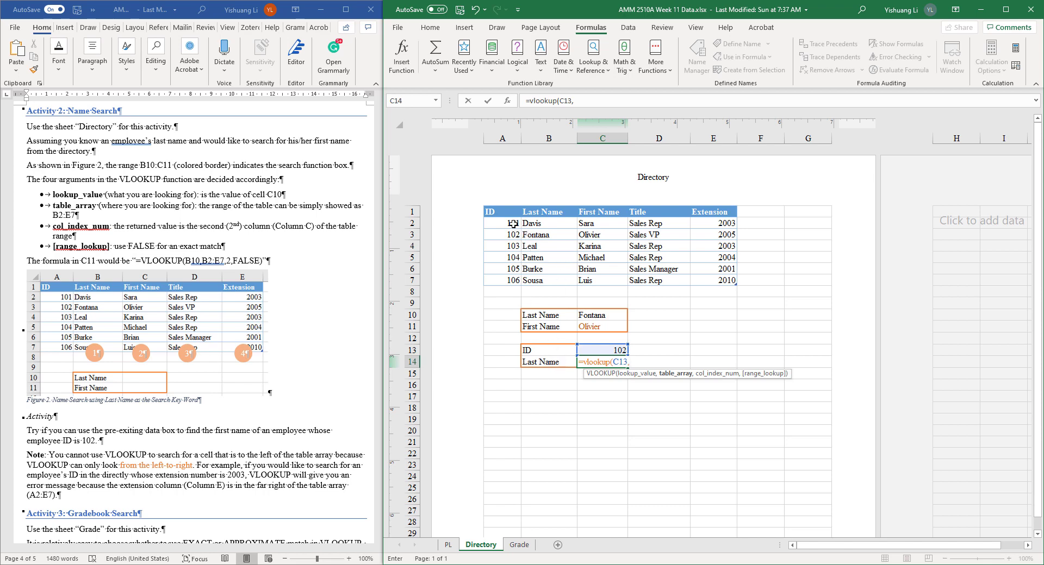
# Complete the C14 formula with the ID and Last Name data (A2:B7) as table array, column index 2 and FALSE for an exact match.
pyautogui.moveTo(507, 220); pyautogui.dragTo(537, 281)
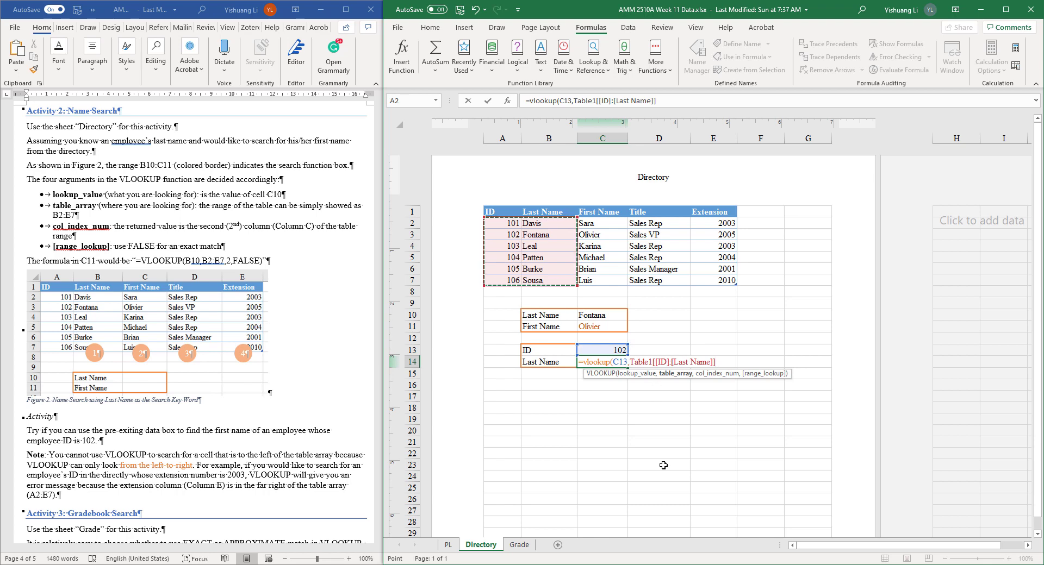
pyautogui.write(',')
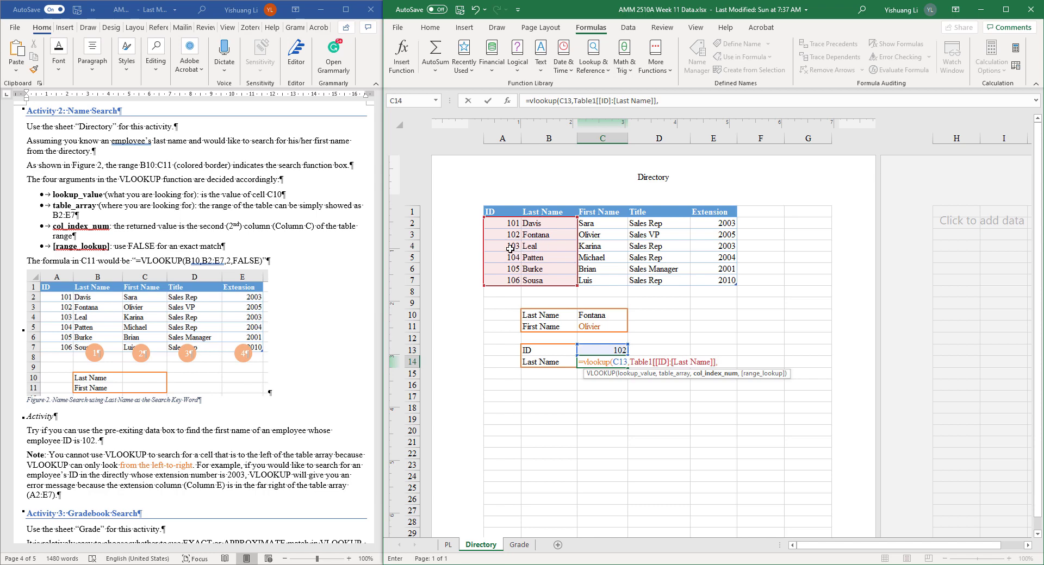
pyautogui.write('2,')
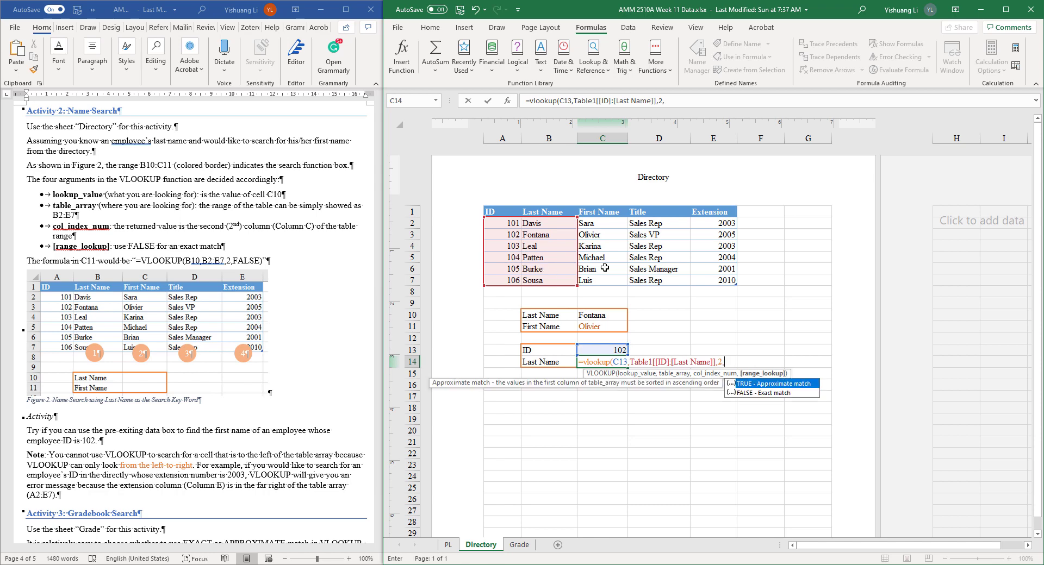
pyautogui.click(767, 397)
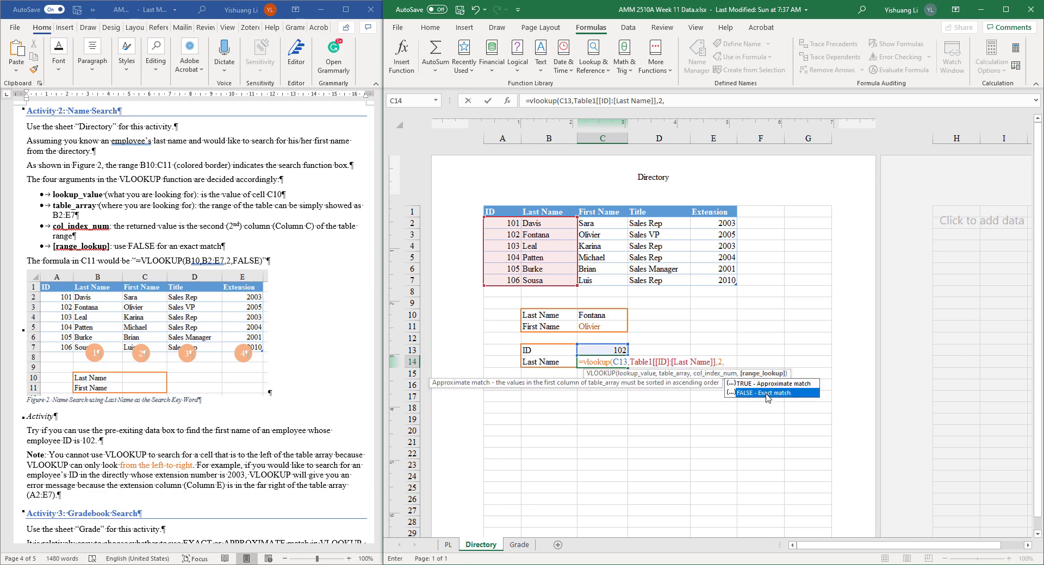
pyautogui.doubleClick(760, 393)
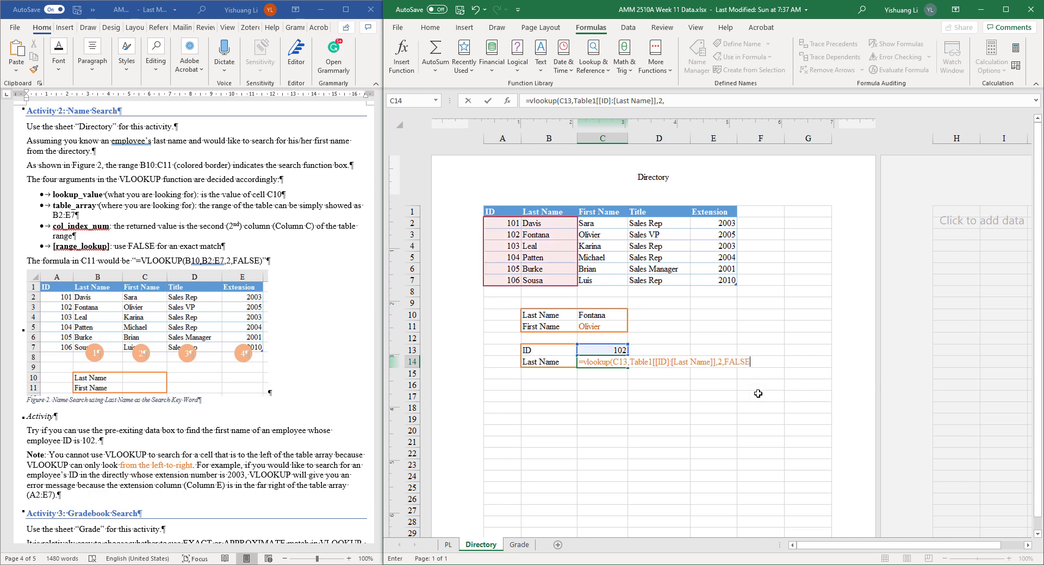
pyautogui.press('Return')
# Review the arguments of the C14 formula, check its result against the matching ID row in the table, and return to the Word handout.
pyautogui.click(599, 363)
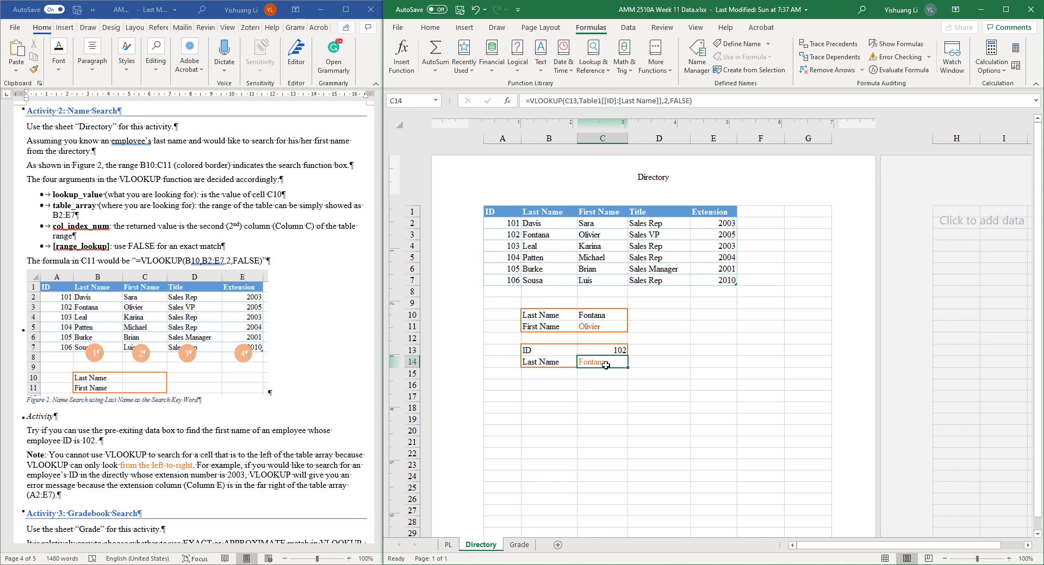
pyautogui.click(701, 100)
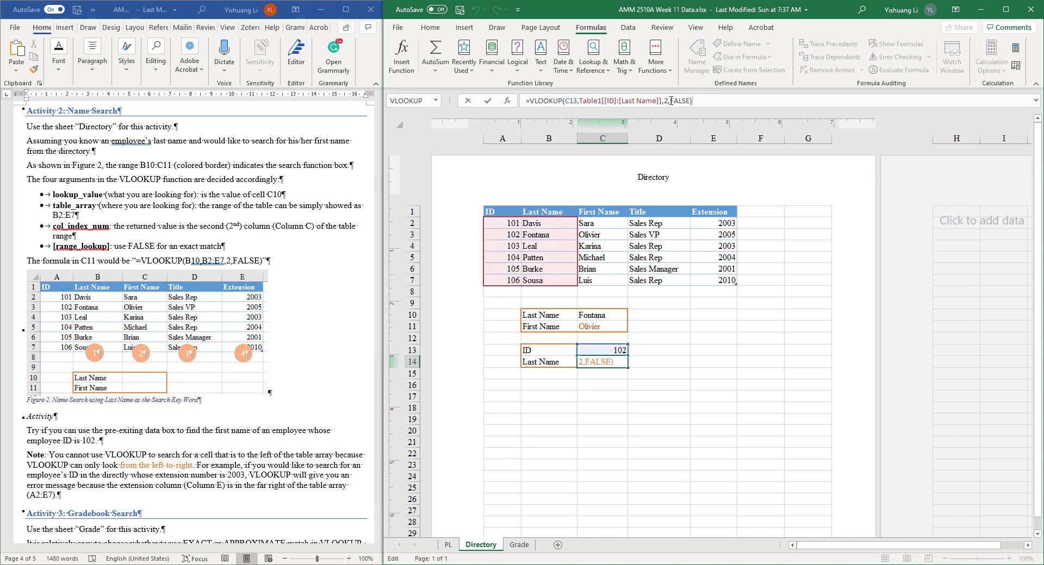
pyautogui.press('Return')
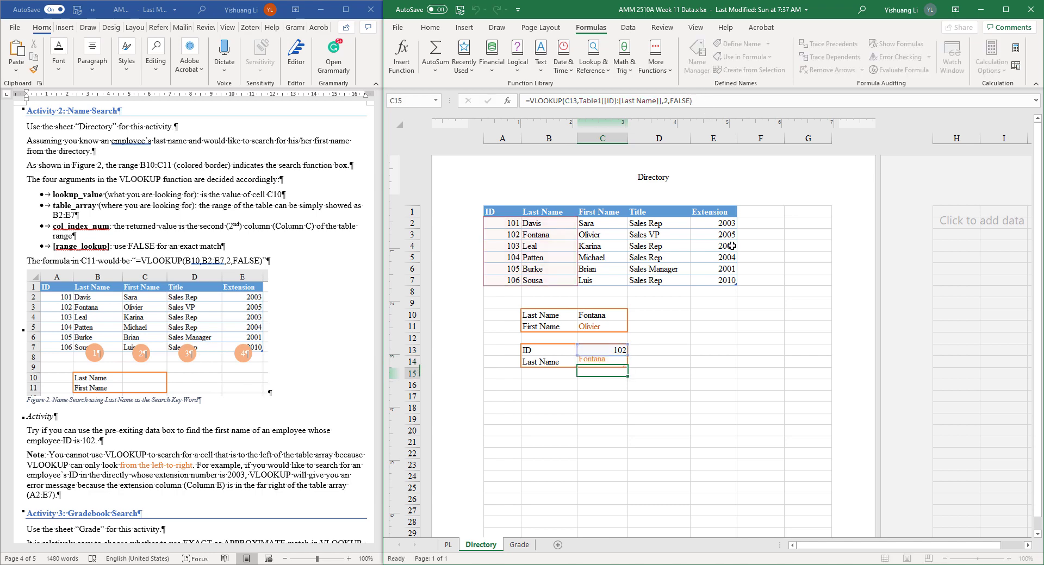
pyautogui.click(611, 367)
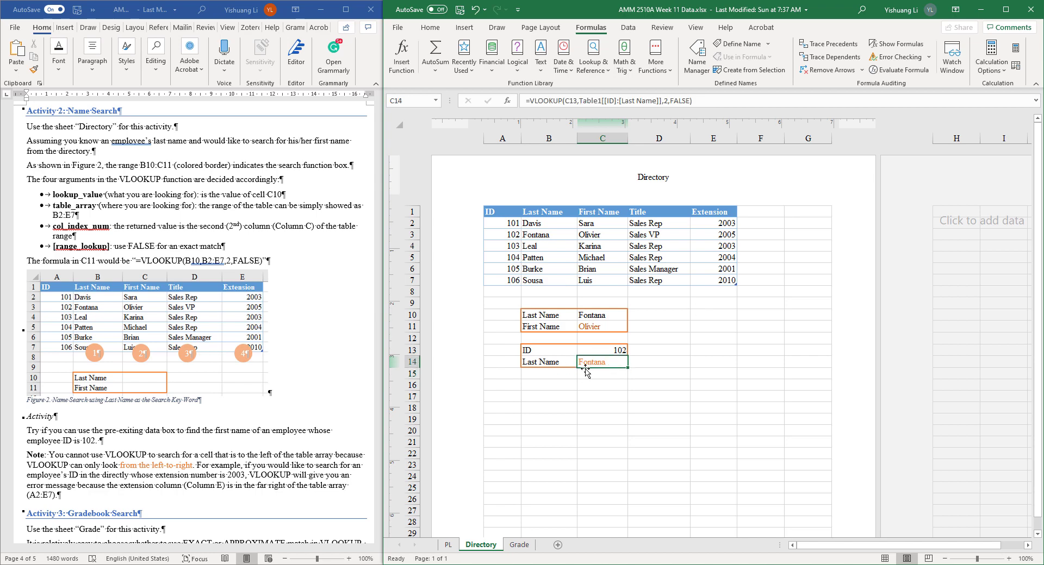
pyautogui.click(507, 235)
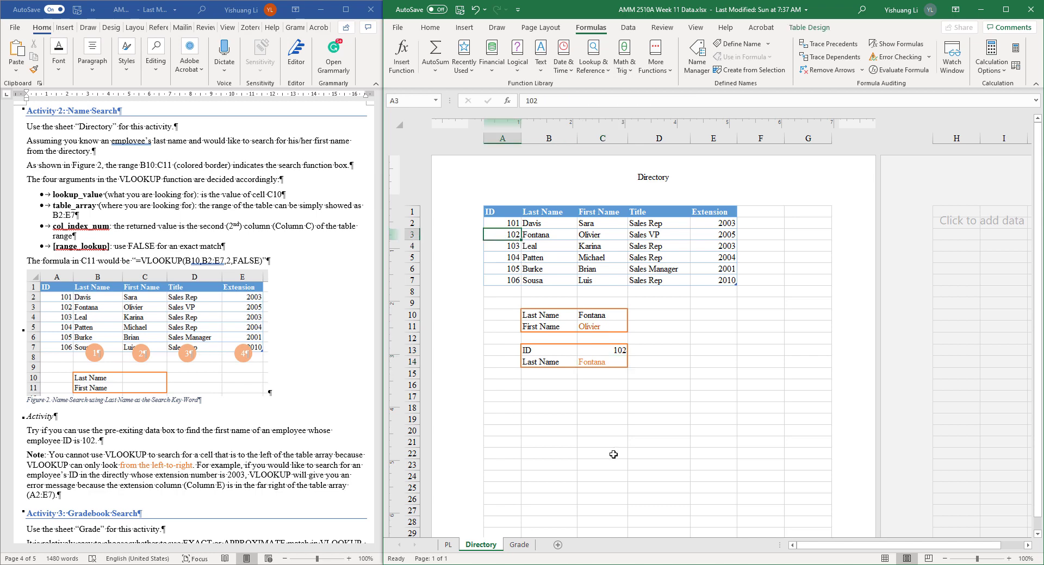
pyautogui.click(613, 449)
pyautogui.click(256, 254)
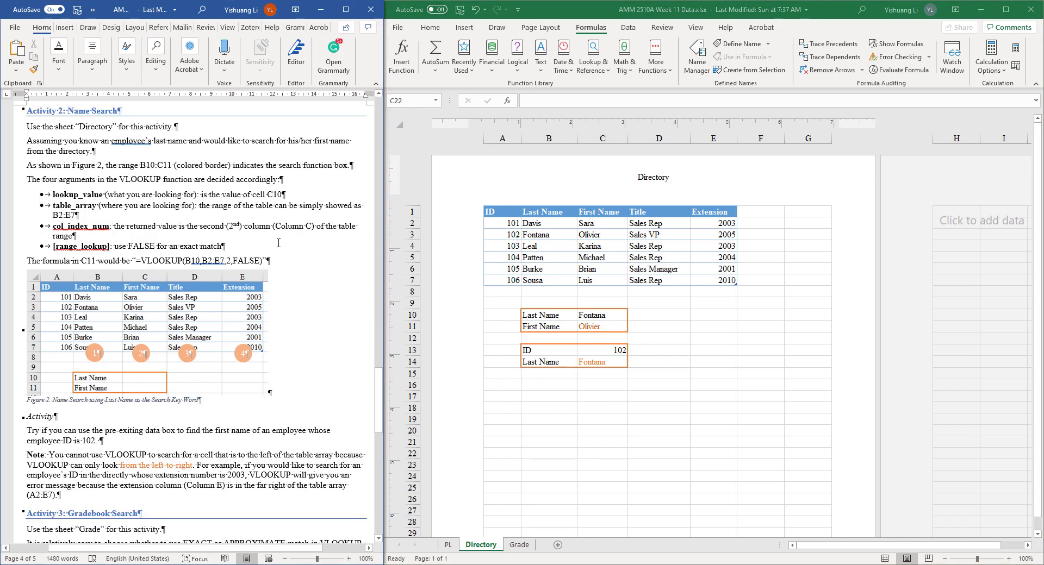
# Move on to Activity 3: Gradebook Search in the Word handout and open the Grade sheet of the Excel workbook.
pyautogui.moveTo(379, 386); pyautogui.dragTo(381, 444)
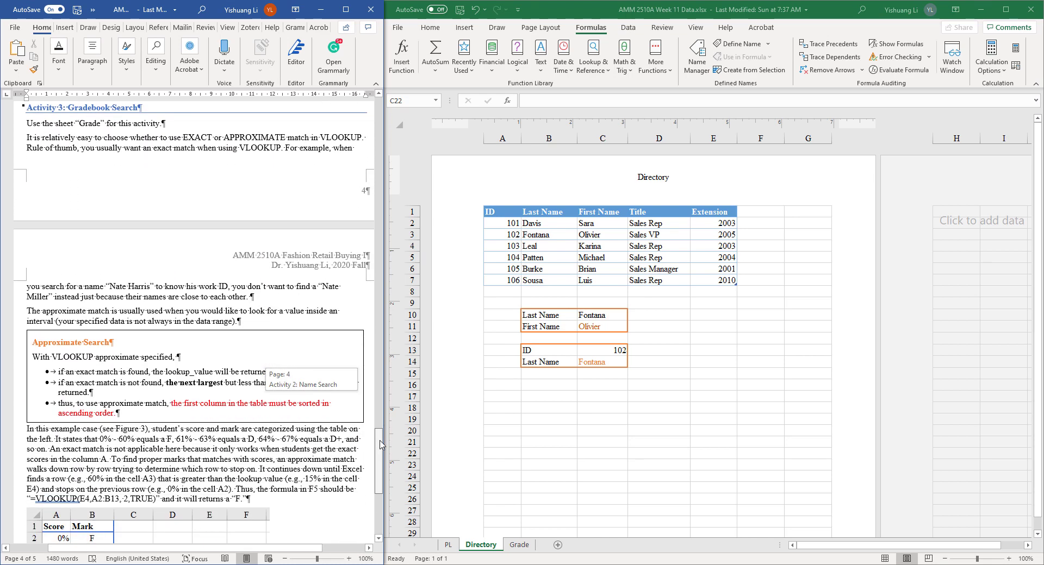
pyautogui.click(584, 378)
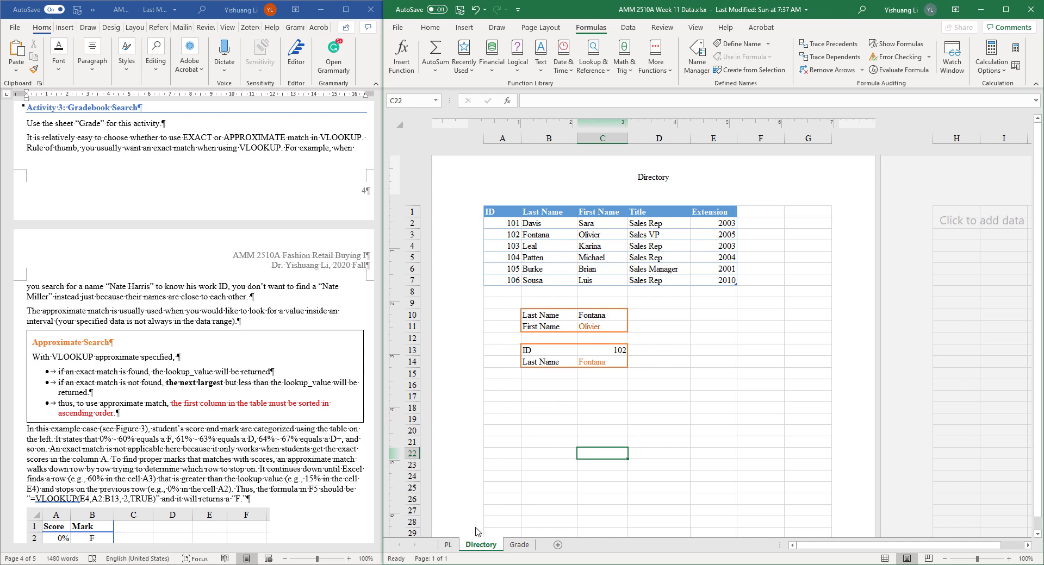
pyautogui.click(513, 544)
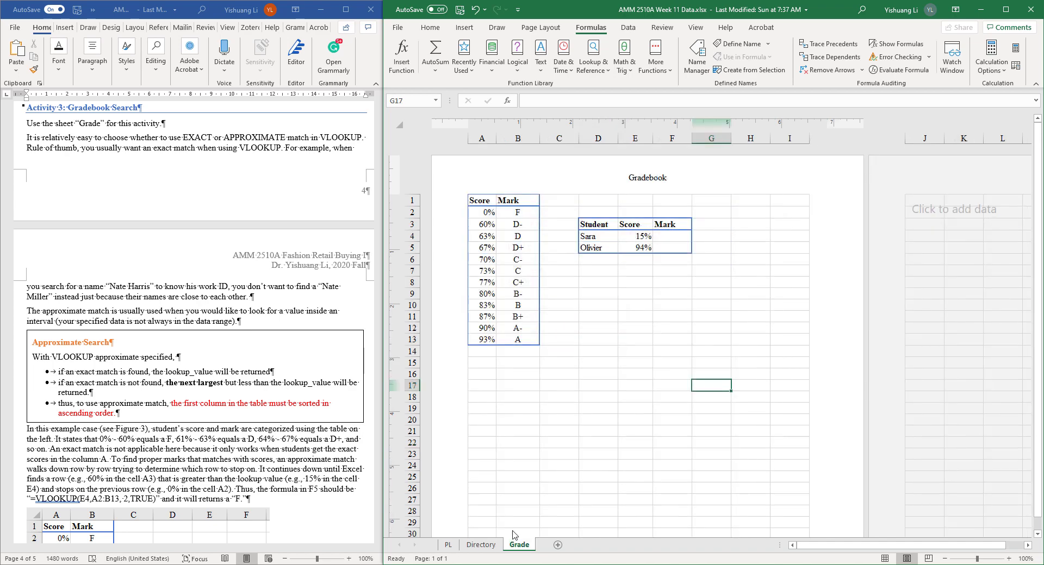
pyautogui.click(537, 422)
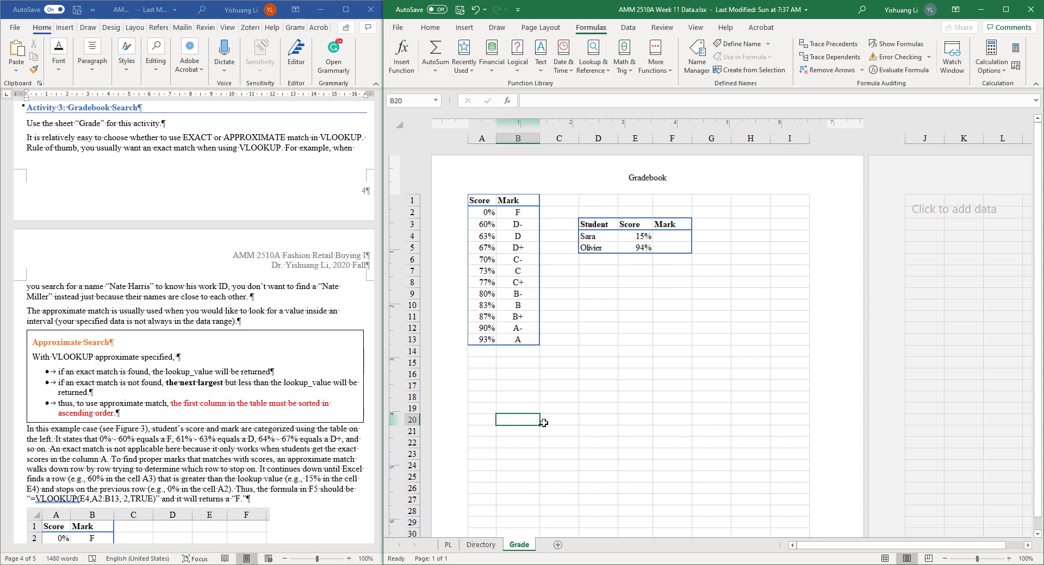
pyautogui.click(627, 341)
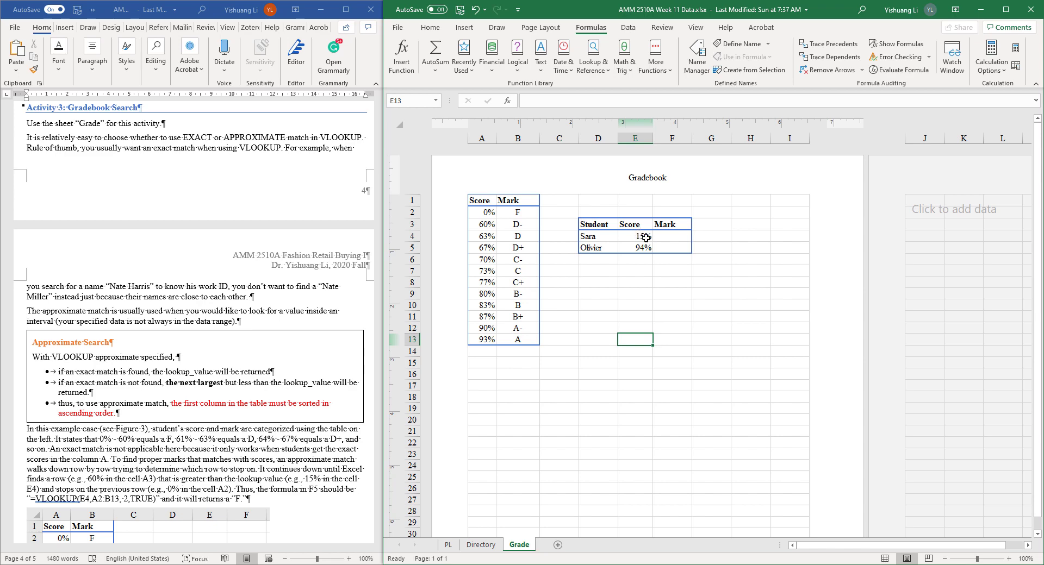
# Begin a VLOOKUP formula directly in the first student's Mark cell F4, with the score cell E4 as the lookup value.
pyautogui.click(673, 235)
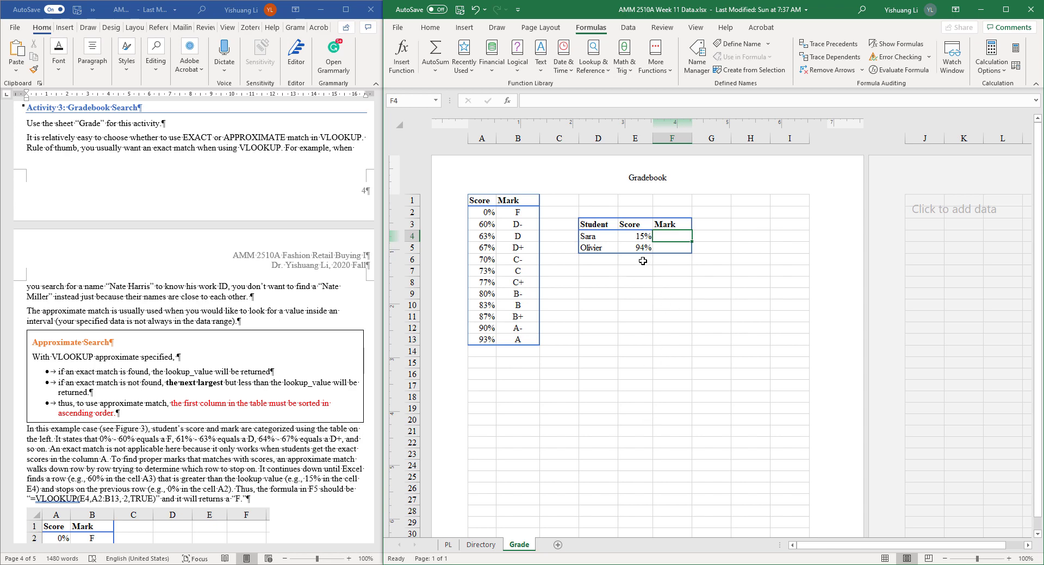
pyautogui.doubleClick(680, 236)
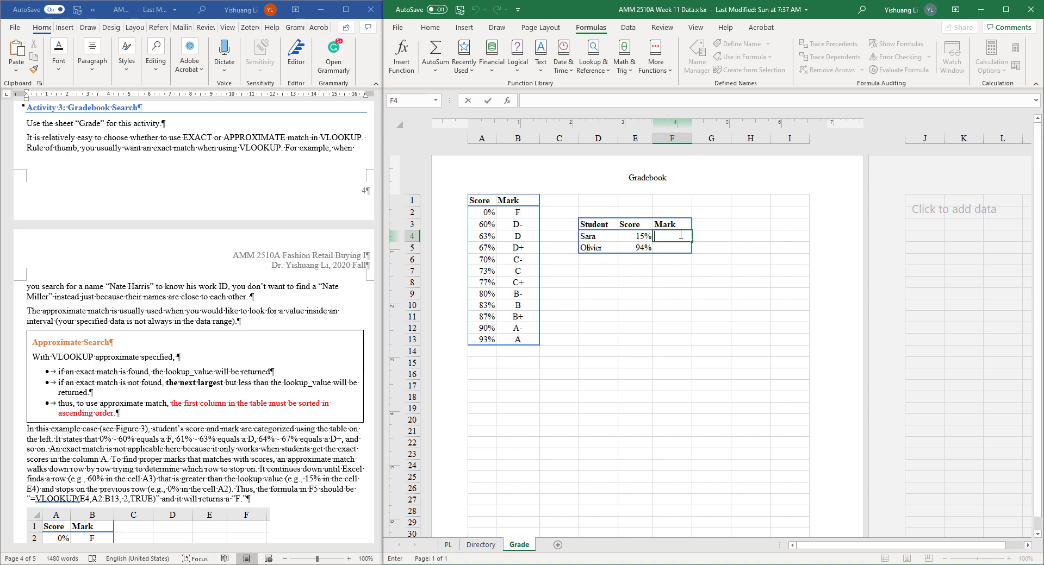
pyautogui.write('=v')
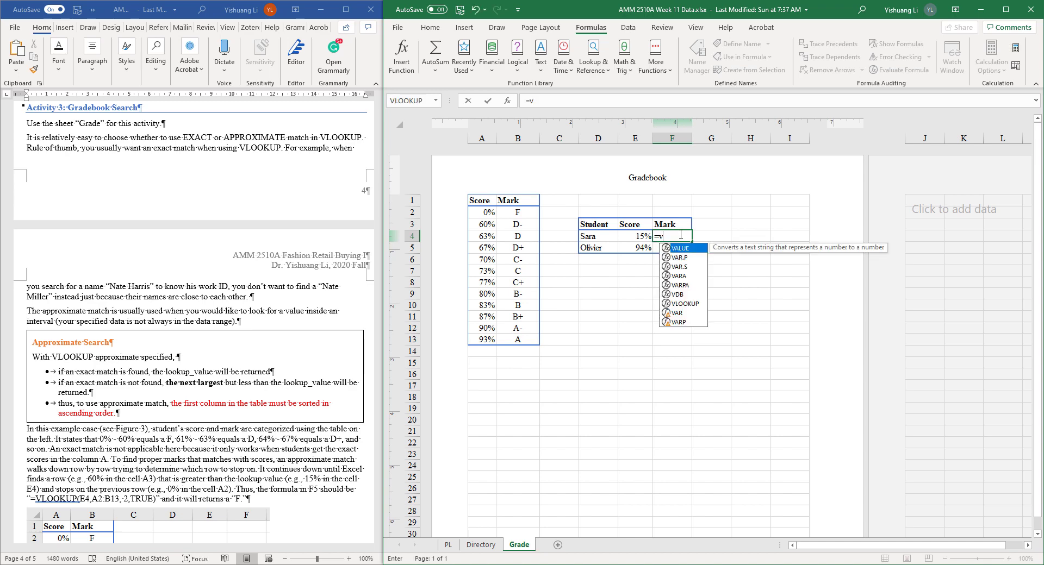
pyautogui.write('loo')
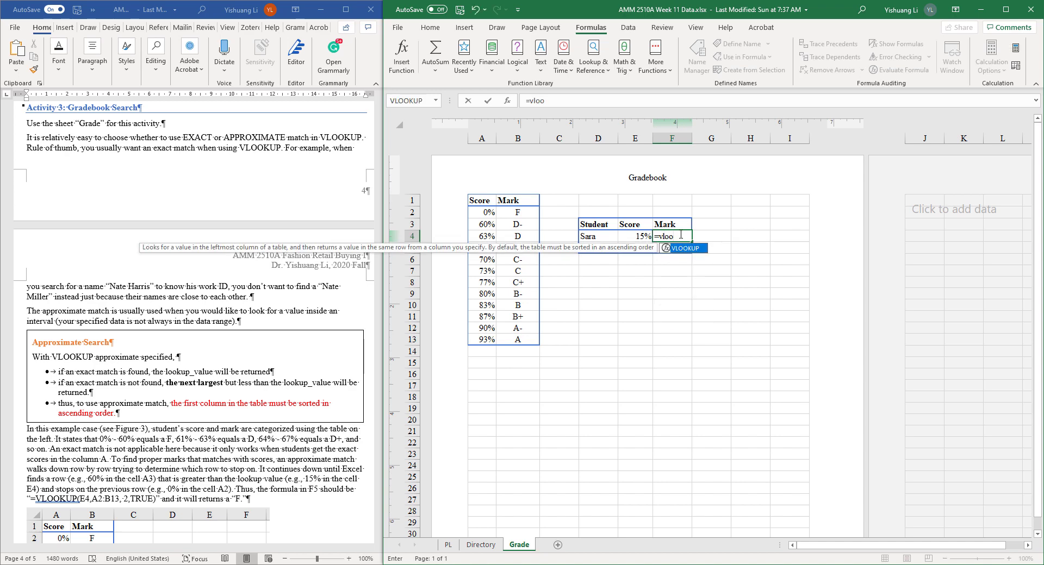
pyautogui.write('kup(')
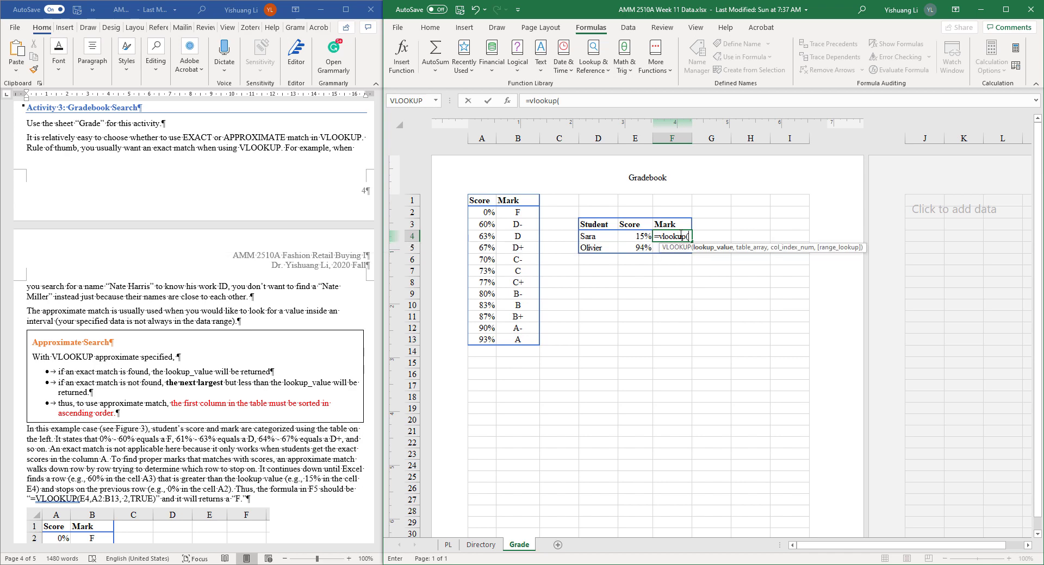
pyautogui.click(634, 235)
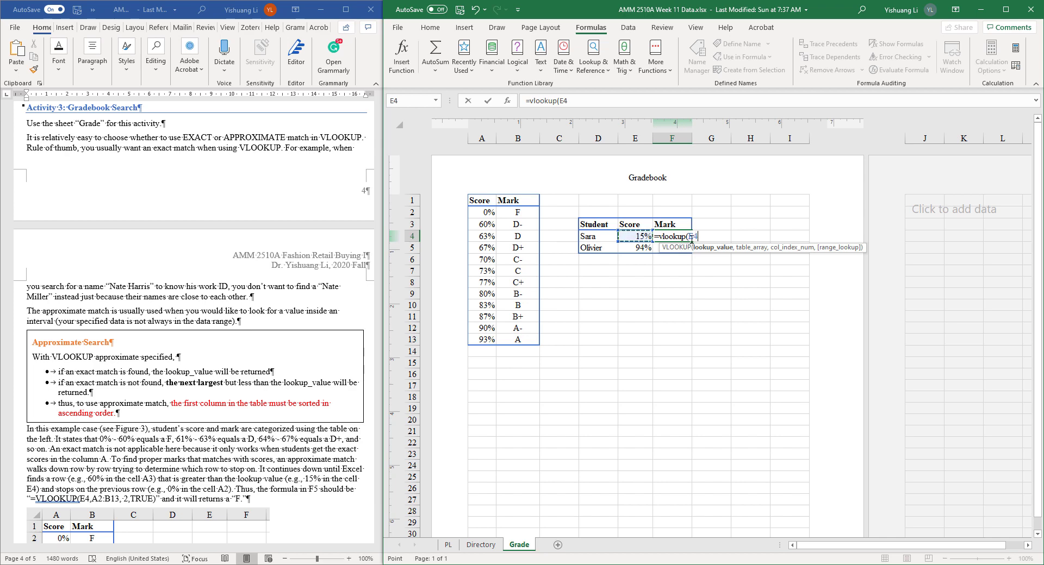
pyautogui.write(',')
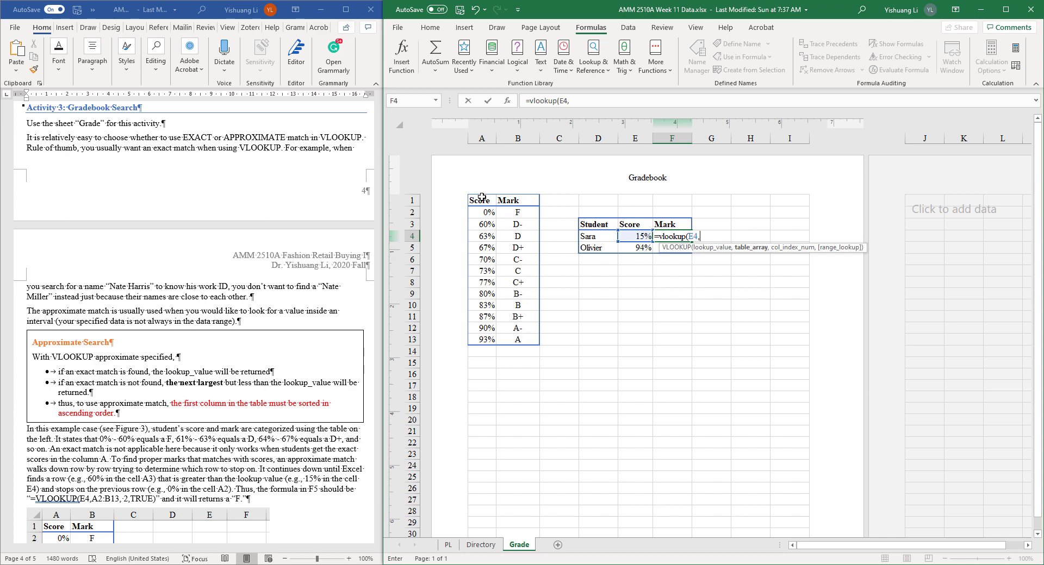
# Set the table array of the F4 formula to the Score and Mark data as the absolute range $A$2:$B$13.
pyautogui.click(480, 211)
pyautogui.moveTo(480, 211); pyautogui.dragTo(517, 341)
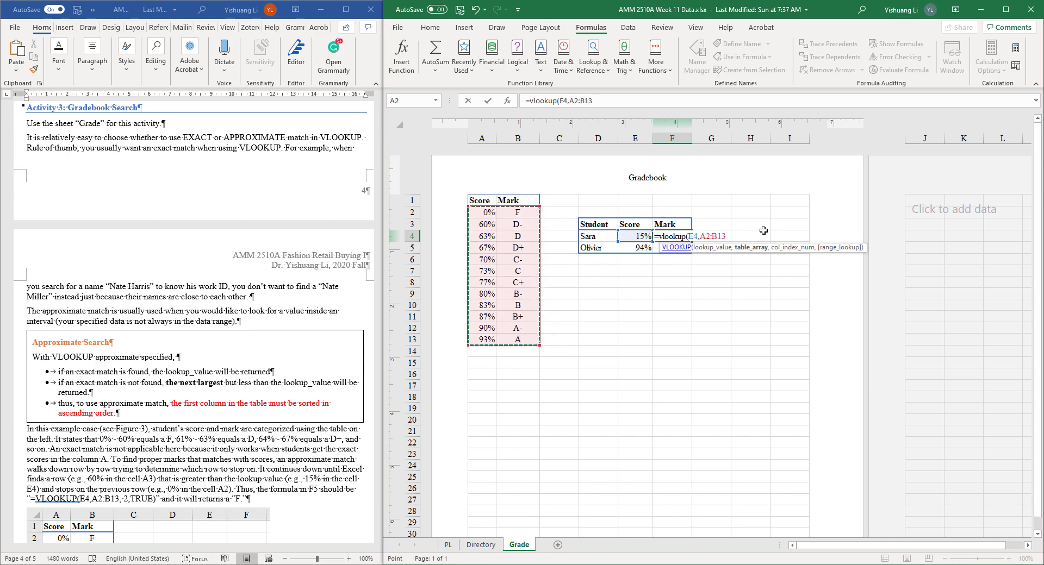
pyautogui.press('F2')
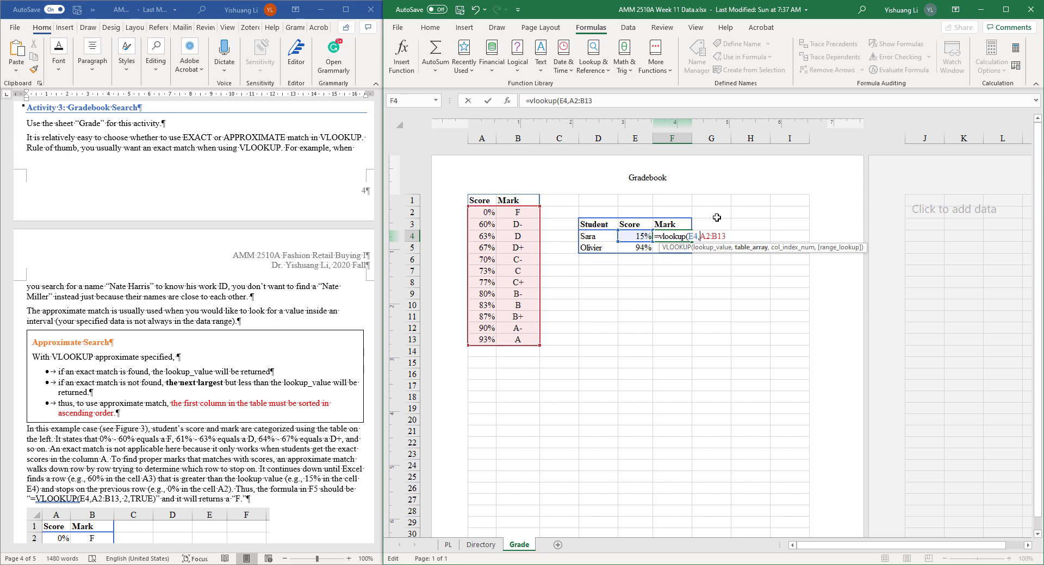
pyautogui.click(702, 236)
pyautogui.write('$A$')
pyautogui.click(722, 236)
pyautogui.write('$')
pyautogui.click(734, 237)
pyautogui.write('$')
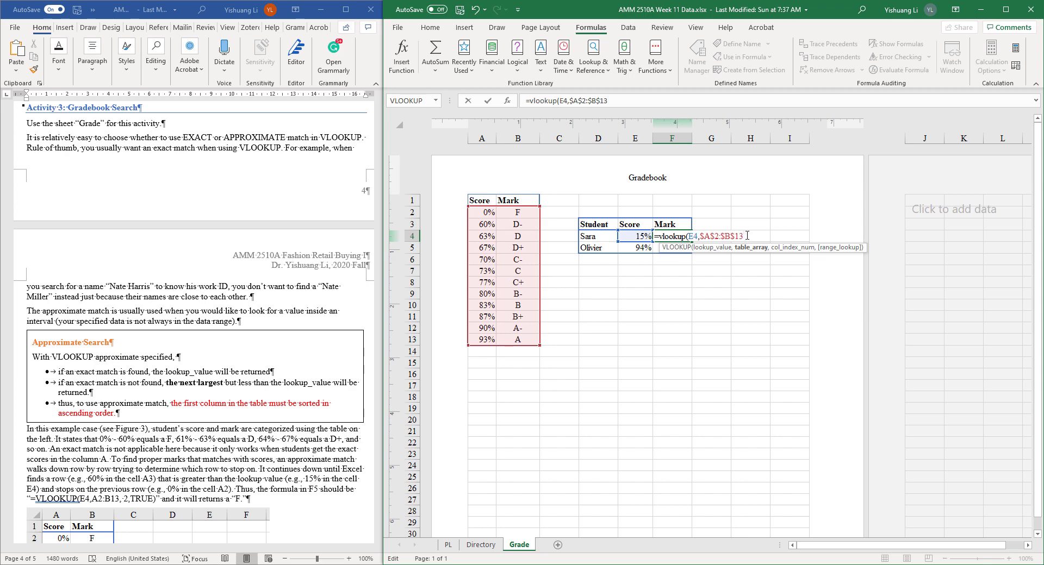
# Complete the F4 formula with column index 2 and TRUE for an approximate match, and fill it down to F5.
pyautogui.write(',')
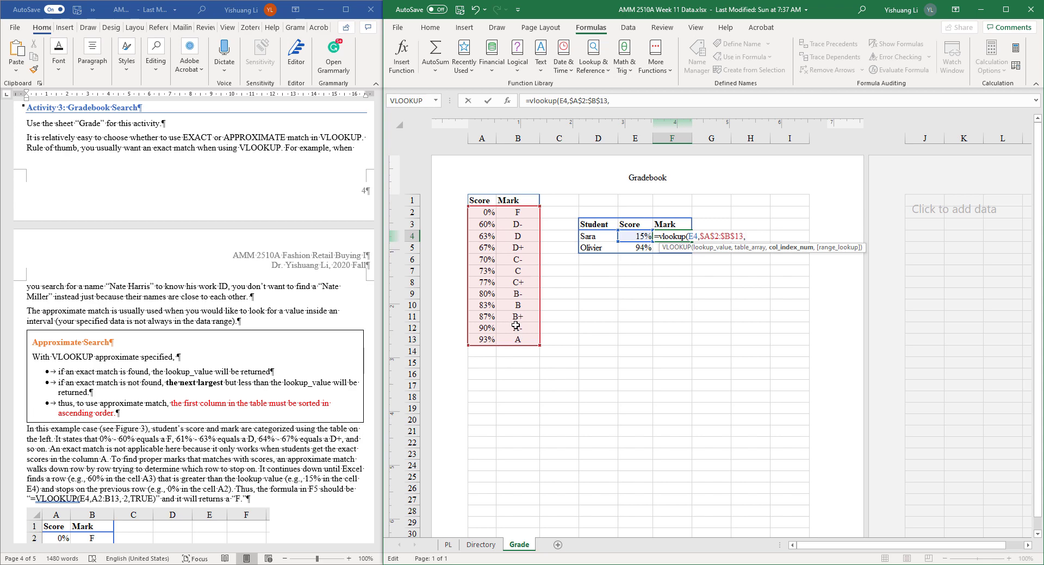
pyautogui.write('2,')
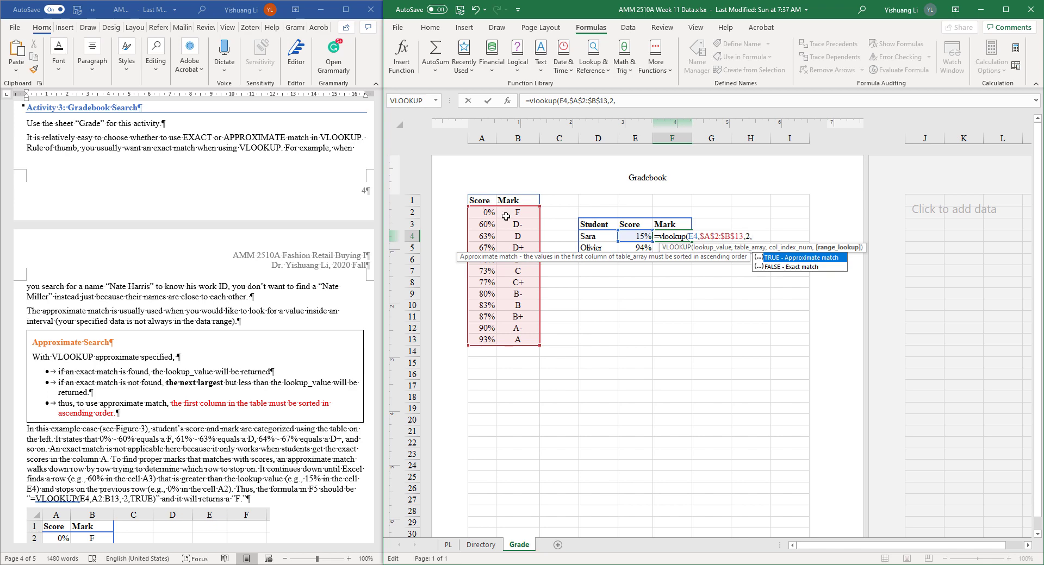
pyautogui.write('Tr')
pyautogui.write('rue')
pyautogui.write(')')
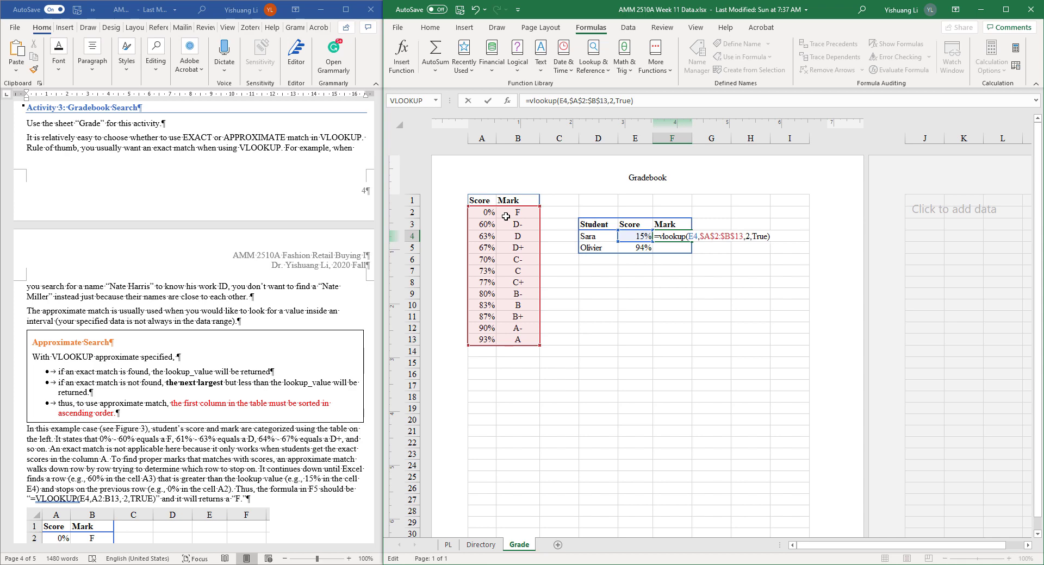
pyautogui.press('Return')
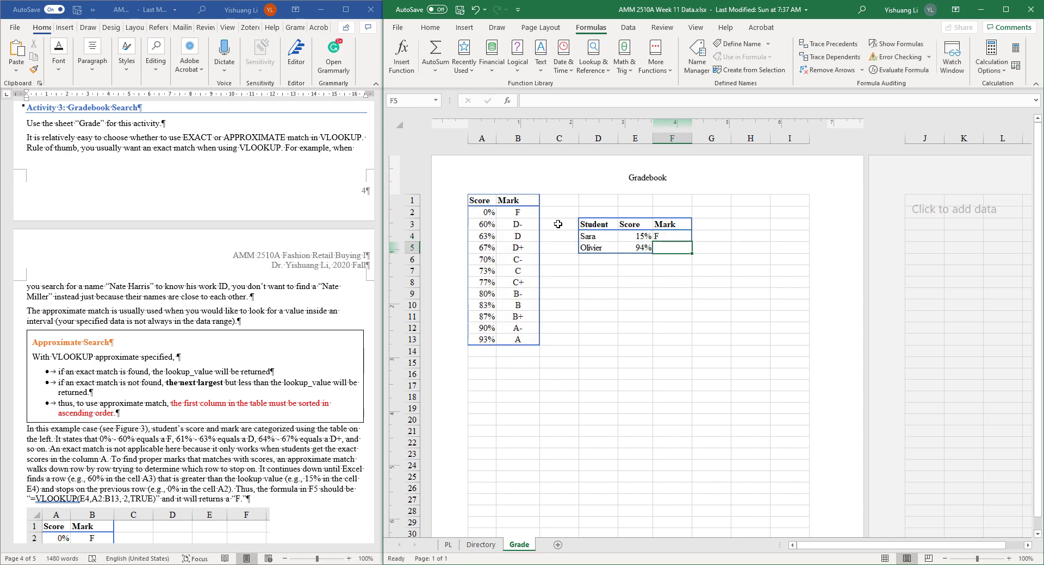
pyautogui.click(653, 235)
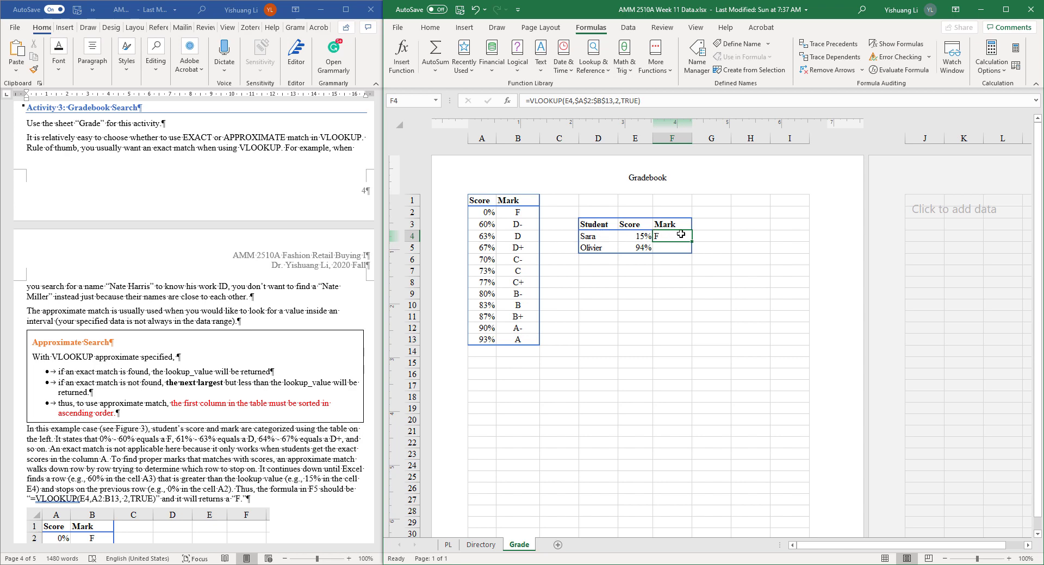
pyautogui.moveTo(692, 241)
pyautogui.mouseDown()
pyautogui.moveTo(691, 250)
pyautogui.moveTo(690, 232)
pyautogui.mouseUp()
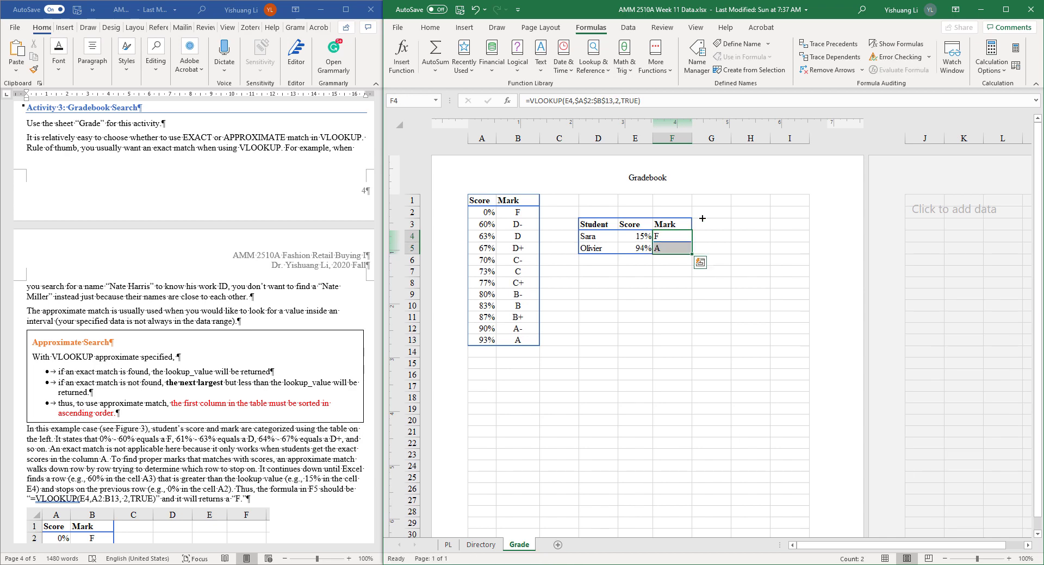
# Review the lookup value, table array, column index and range lookup arguments of the copied formula in F5.
pyautogui.click(673, 250)
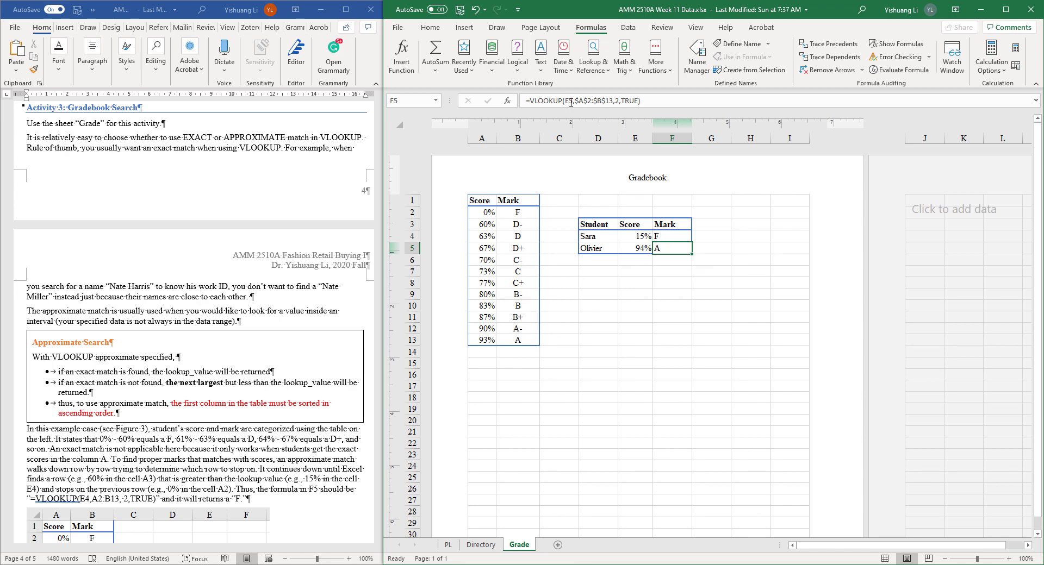
pyautogui.click(575, 102)
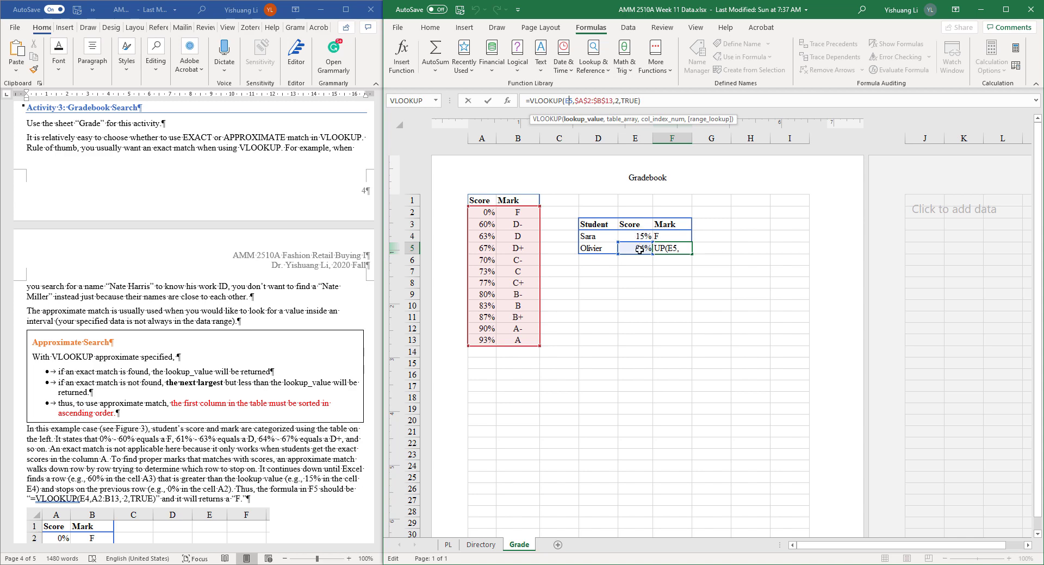
pyautogui.click(581, 101)
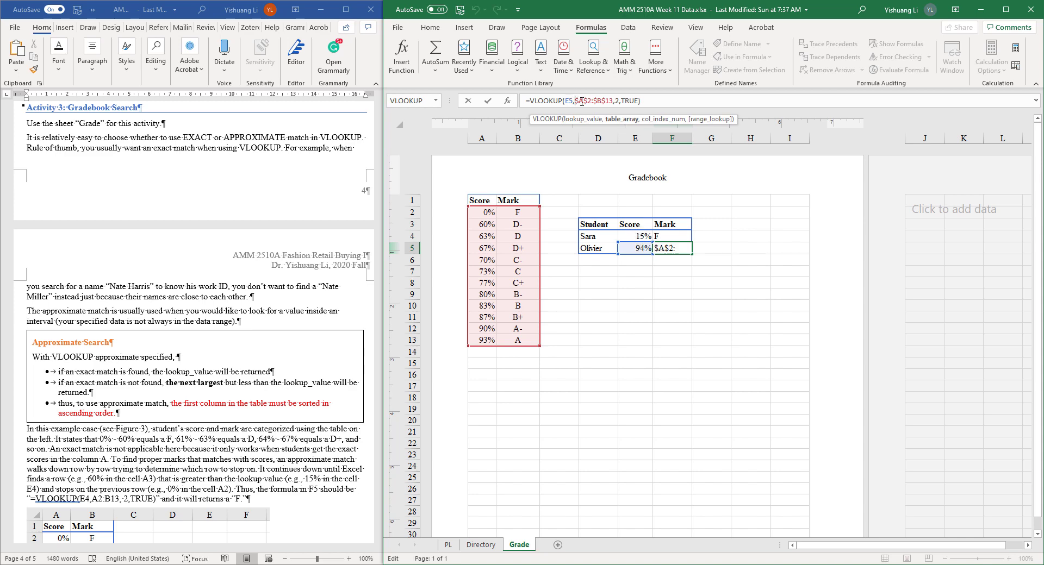
pyautogui.moveTo(576, 101); pyautogui.dragTo(611, 102)
pyautogui.click(599, 103)
pyautogui.click(618, 101)
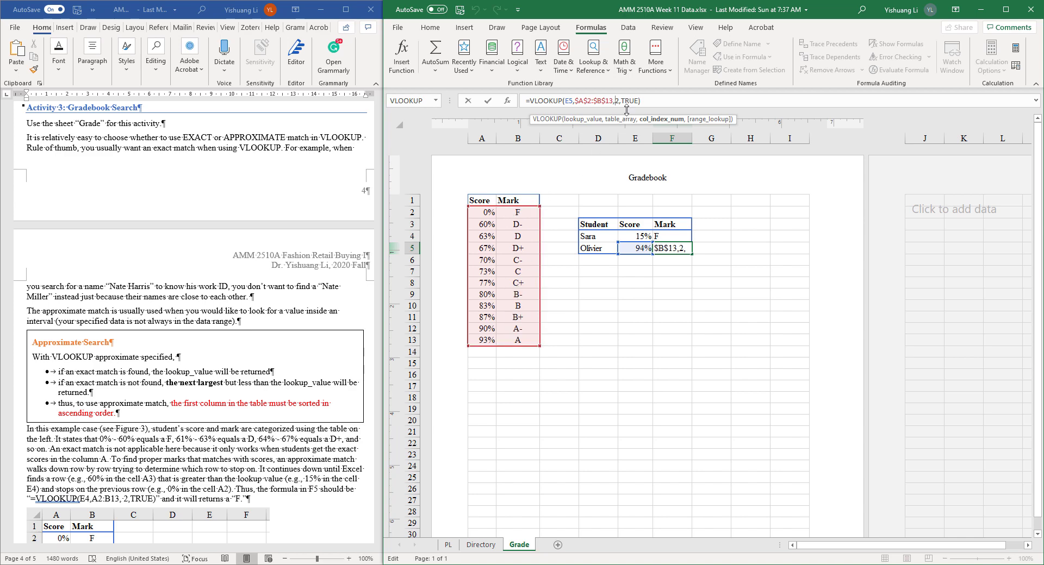
pyautogui.click(639, 101)
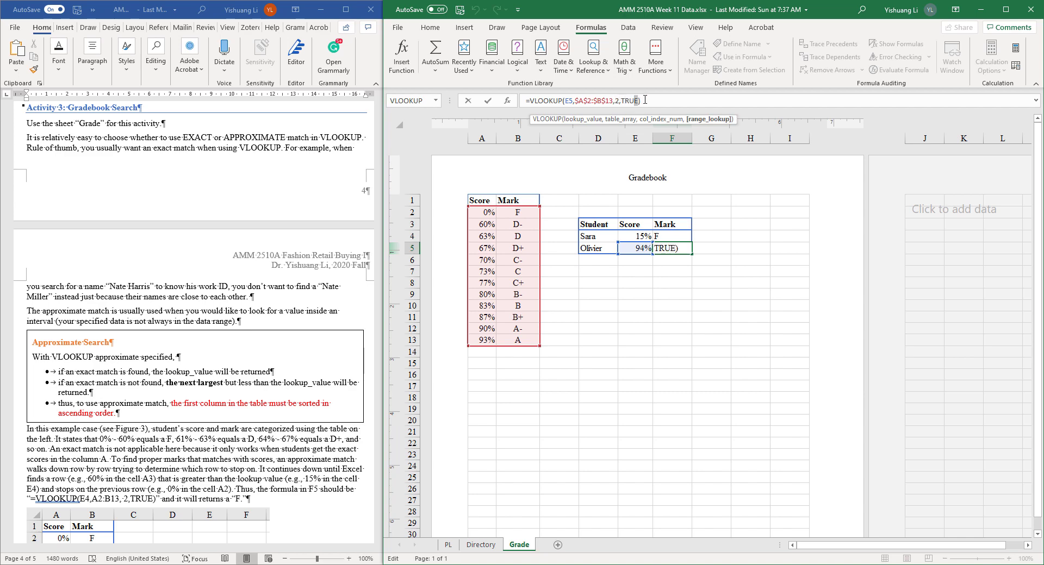
pyautogui.click(645, 100)
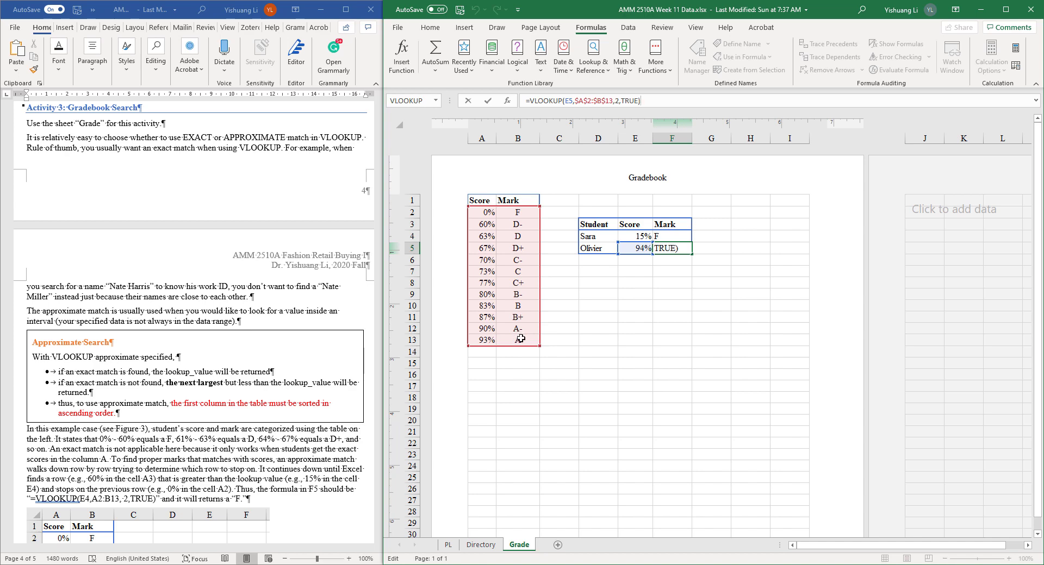
pyautogui.press('Return')
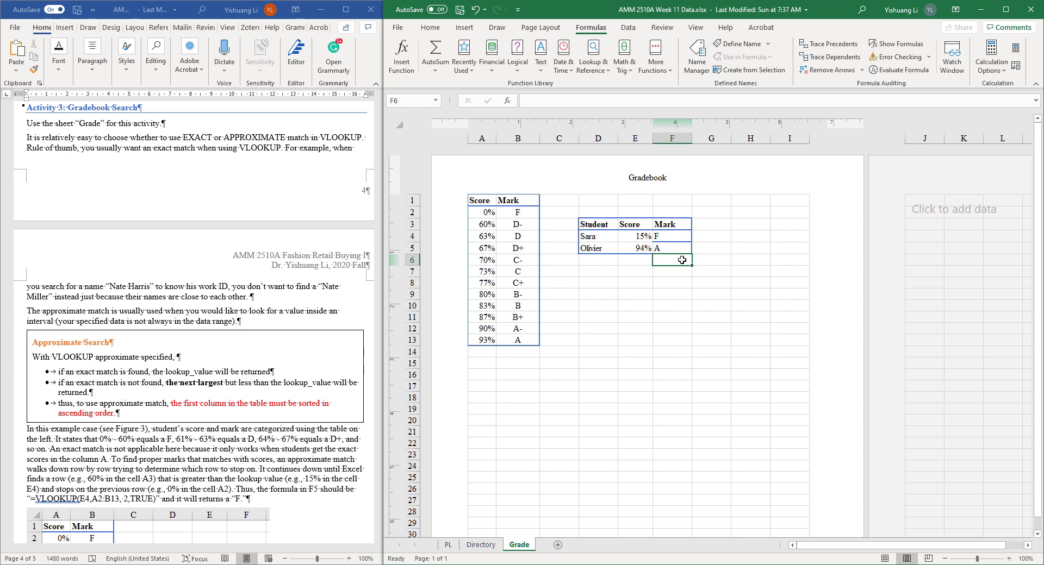
# Enter an additional test score of 85% in cell E6, below the student table.
pyautogui.click(638, 270)
pyautogui.click(679, 257)
pyautogui.click(633, 261)
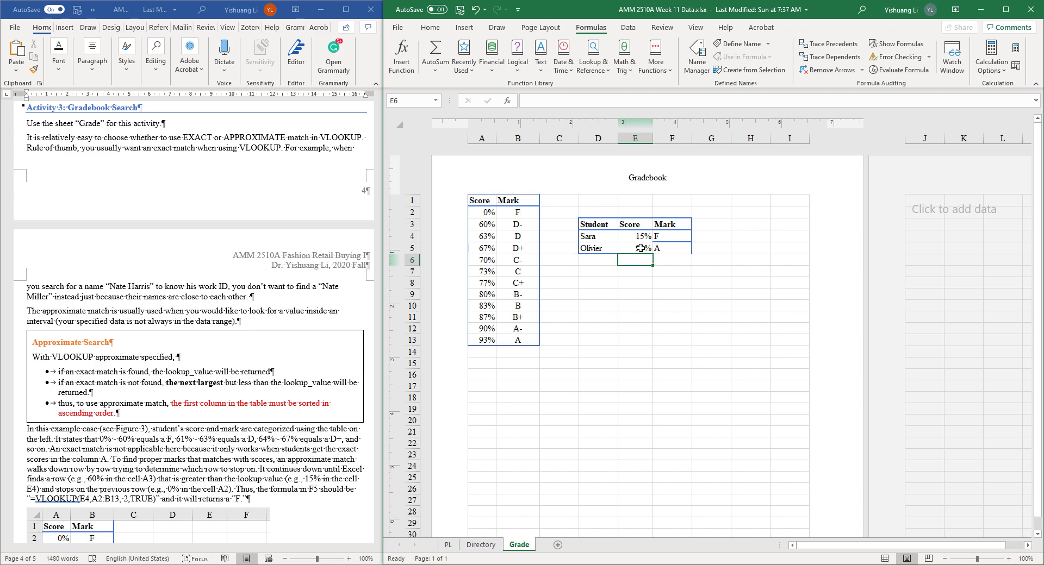
pyautogui.write('8')
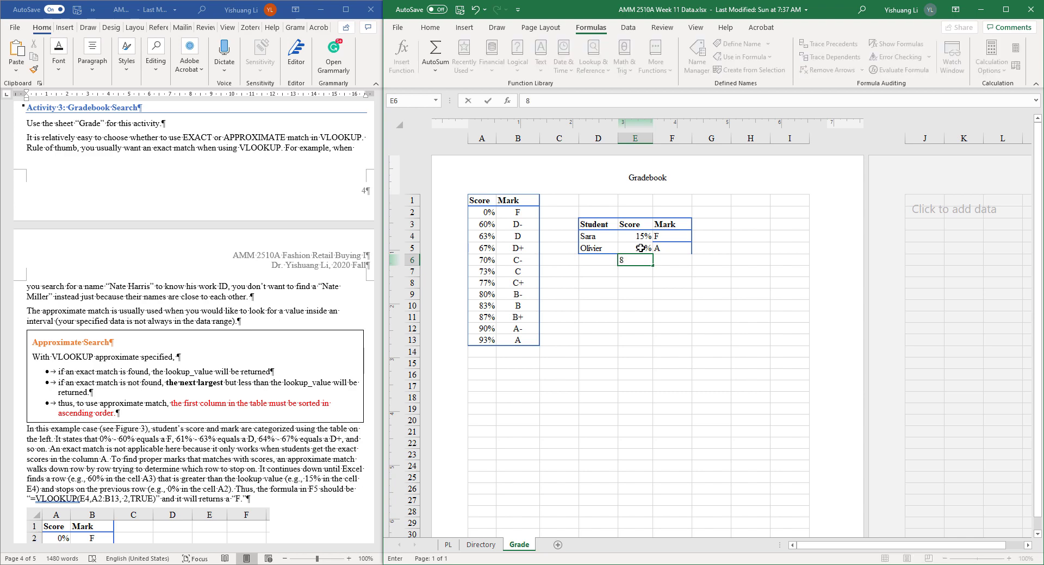
pyautogui.write('5%')
pyautogui.press('Return')
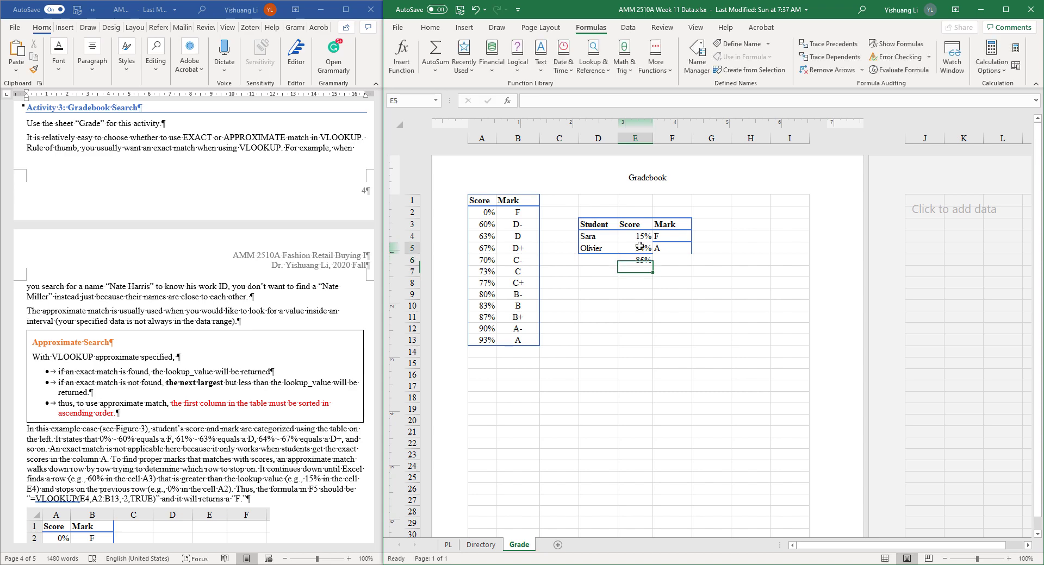
# Fill the F5 mark formula down to F6 for the added score and check the copied formula.
pyautogui.click(640, 248)
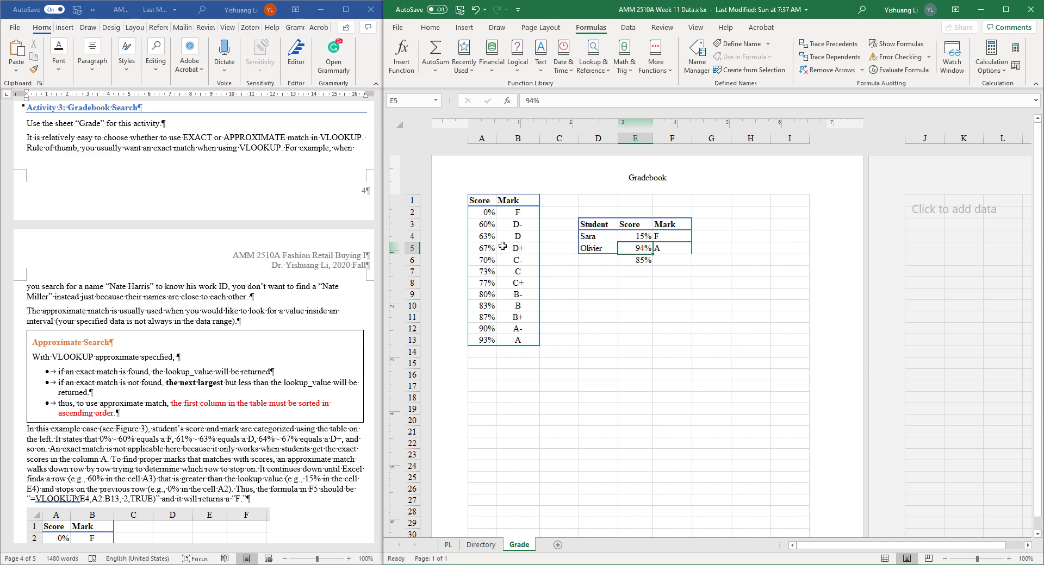
pyautogui.click(670, 248)
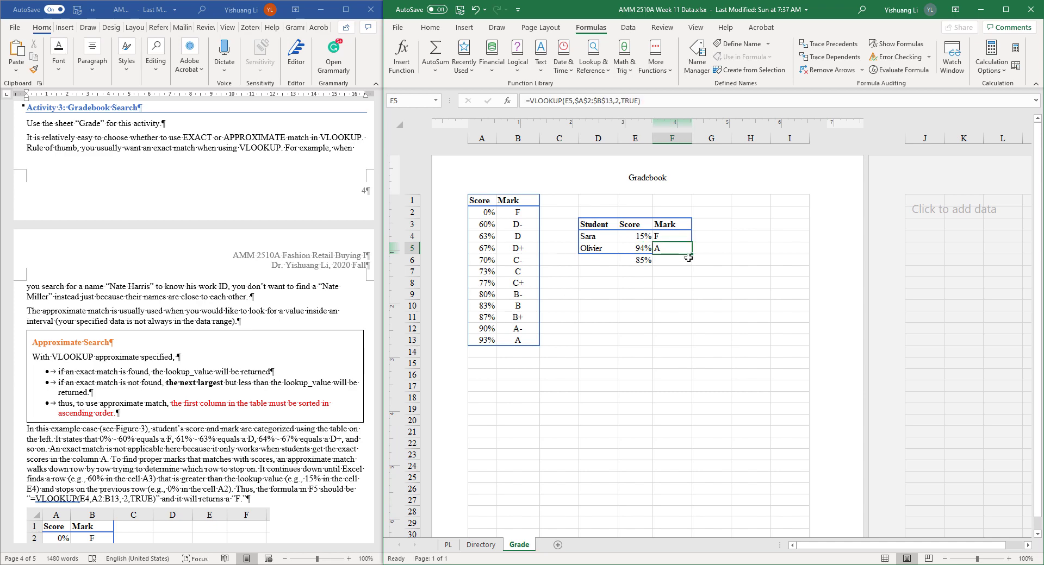
pyautogui.moveTo(691, 254); pyautogui.dragTo(688, 265)
pyautogui.click(678, 287)
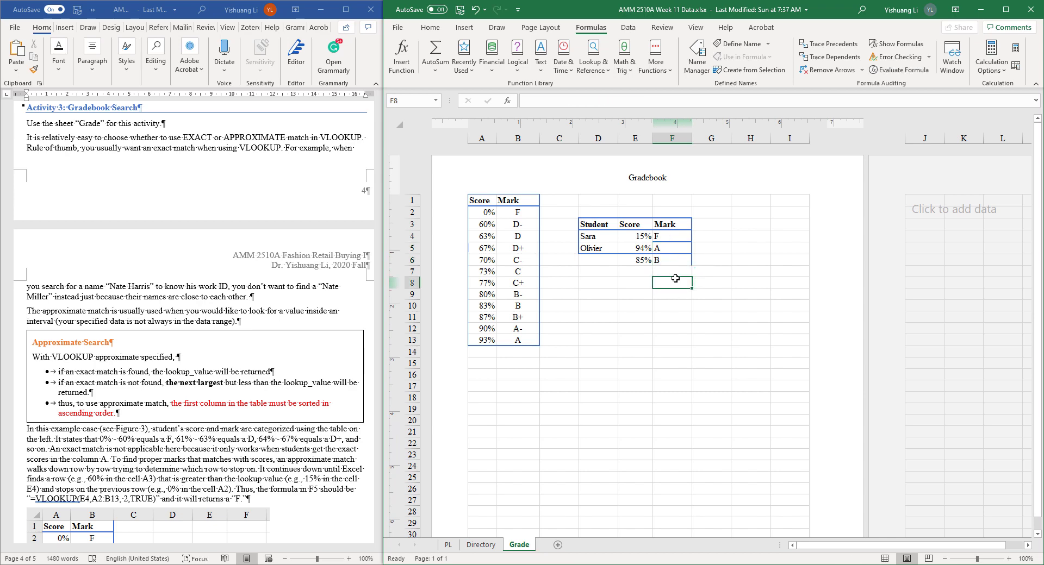
pyautogui.click(670, 261)
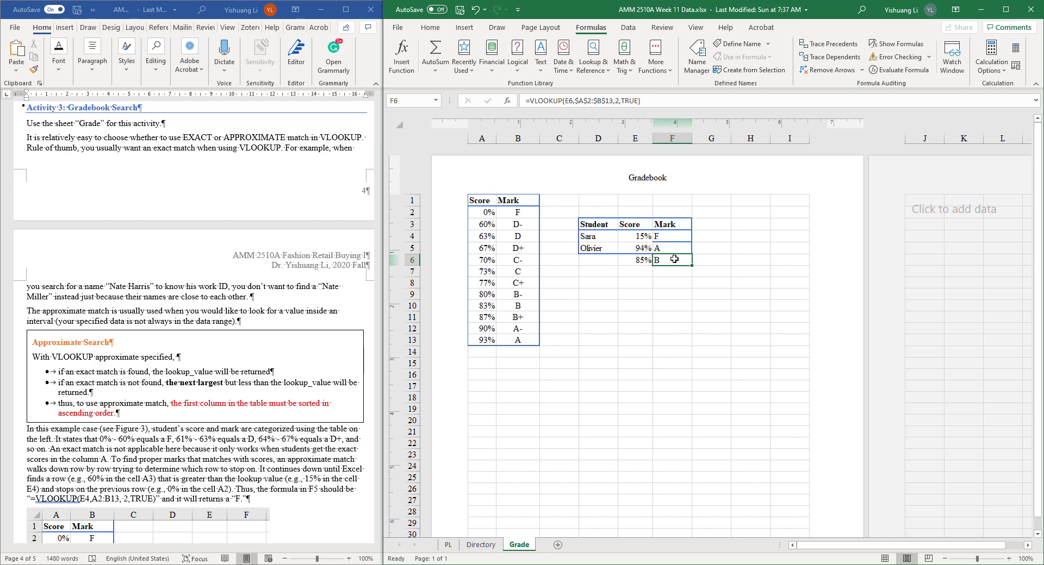
pyautogui.click(676, 272)
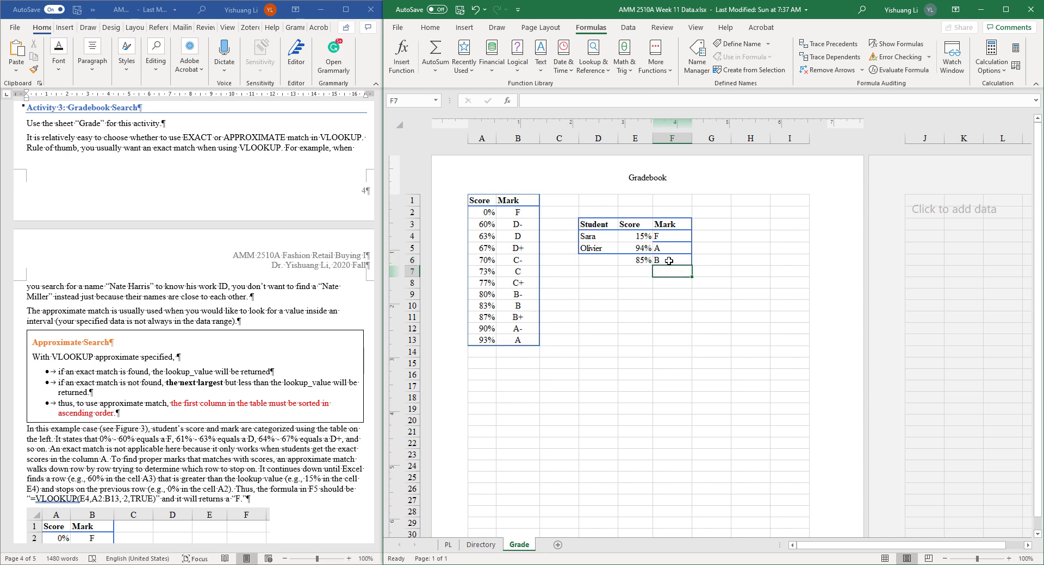
pyautogui.click(656, 262)
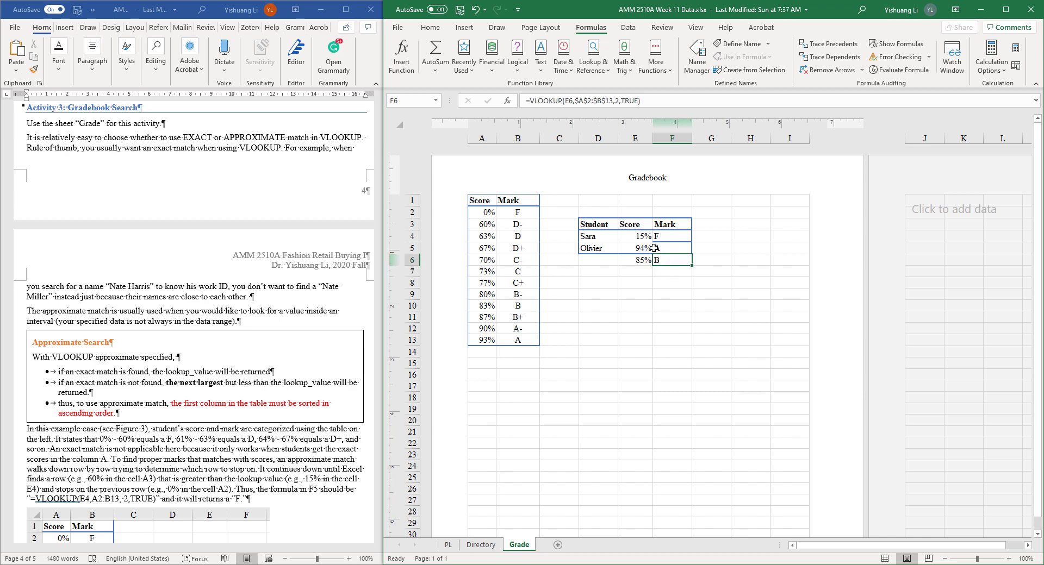